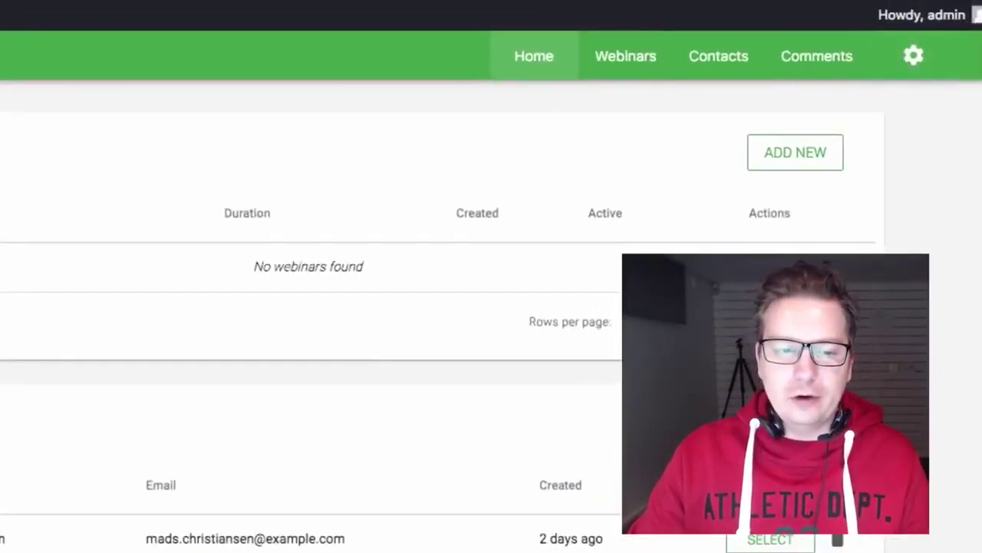
Open the plugin's Settings page from the gear icon in the green navigation bar
{"action": "left_click", "coordinate": [925, 67]}
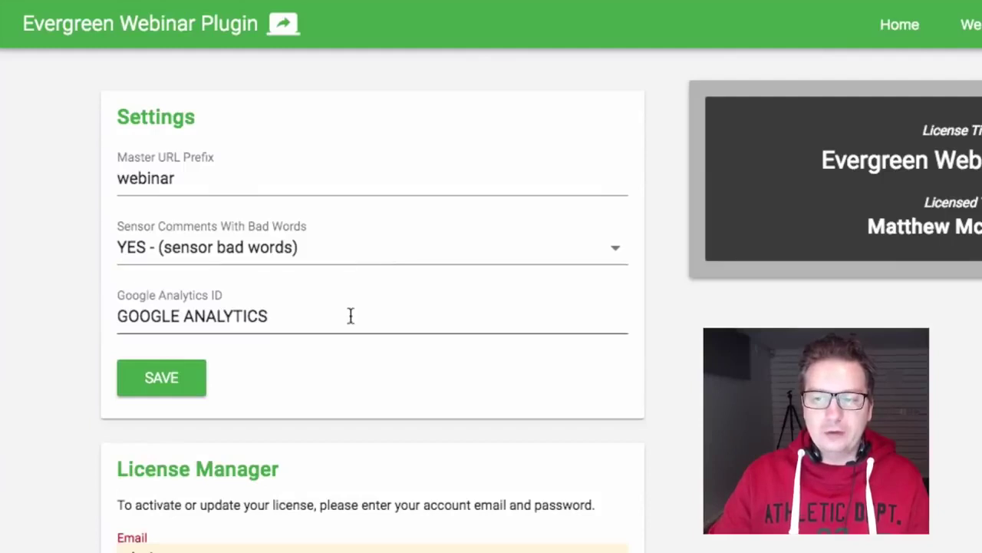
{"action": "left_click", "coordinate": [213, 177]}
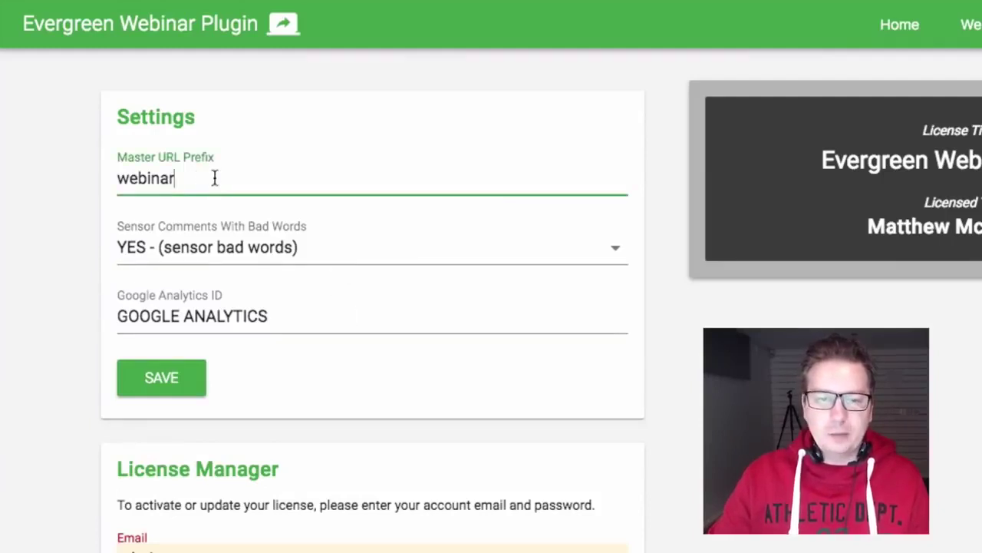
{"action": "double_click", "coordinate": [216, 177]}
{"action": "key", "text": "BackSpace"}
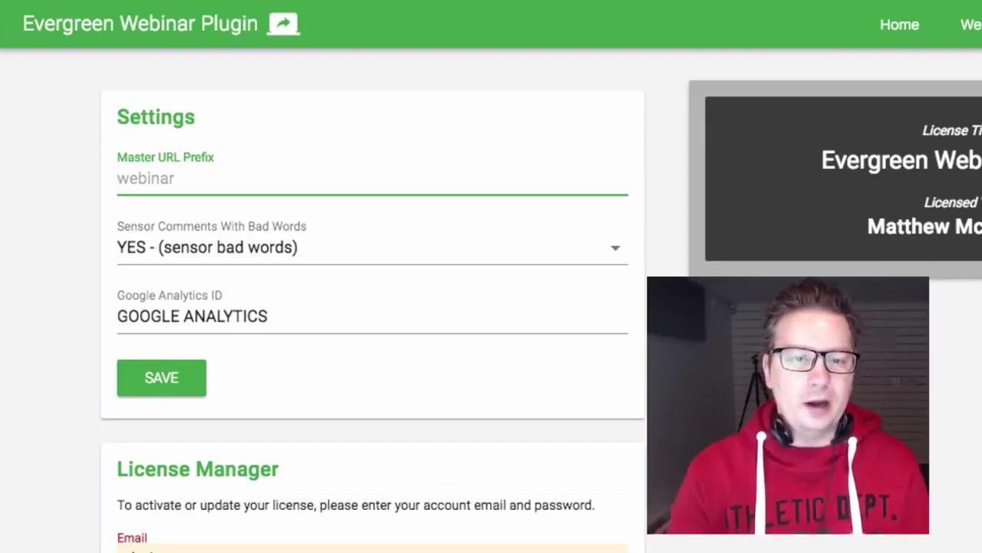
{"action": "type", "text": "webinar"}
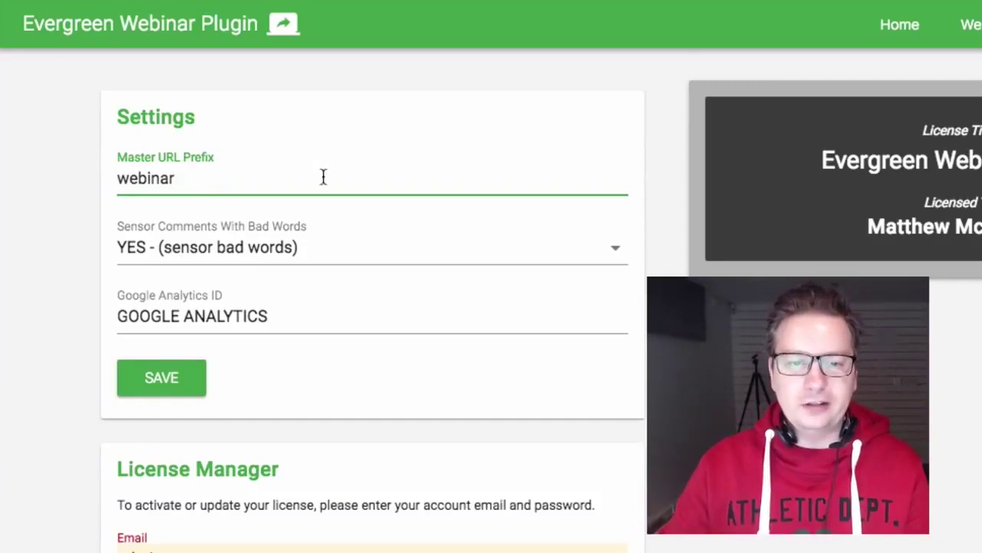
Try the CUSTOM bad-word list, then leave Sensor Comments set to YES
{"action": "left_click", "coordinate": [273, 253]}
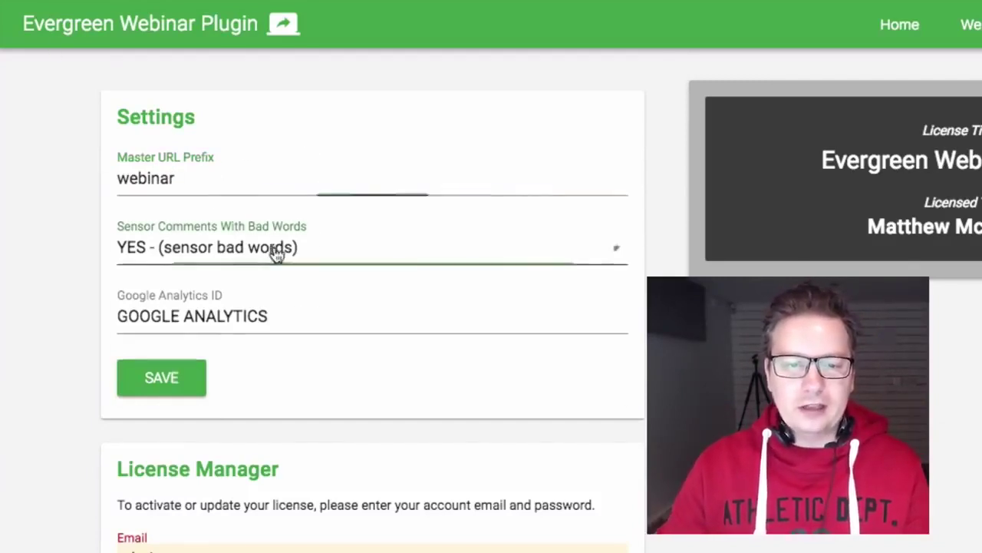
{"action": "left_click", "coordinate": [334, 269]}
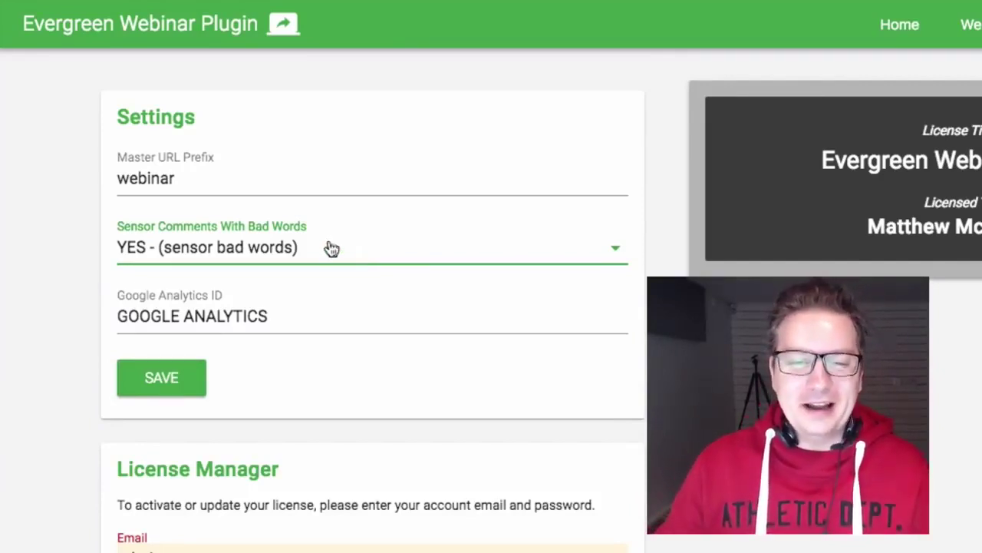
{"action": "left_click", "coordinate": [333, 250]}
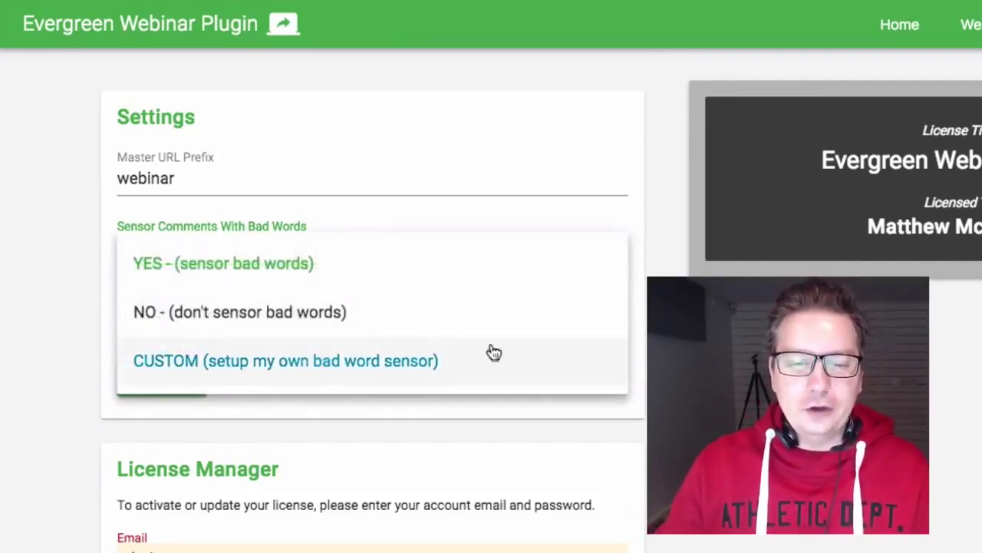
{"action": "left_click", "coordinate": [285, 358]}
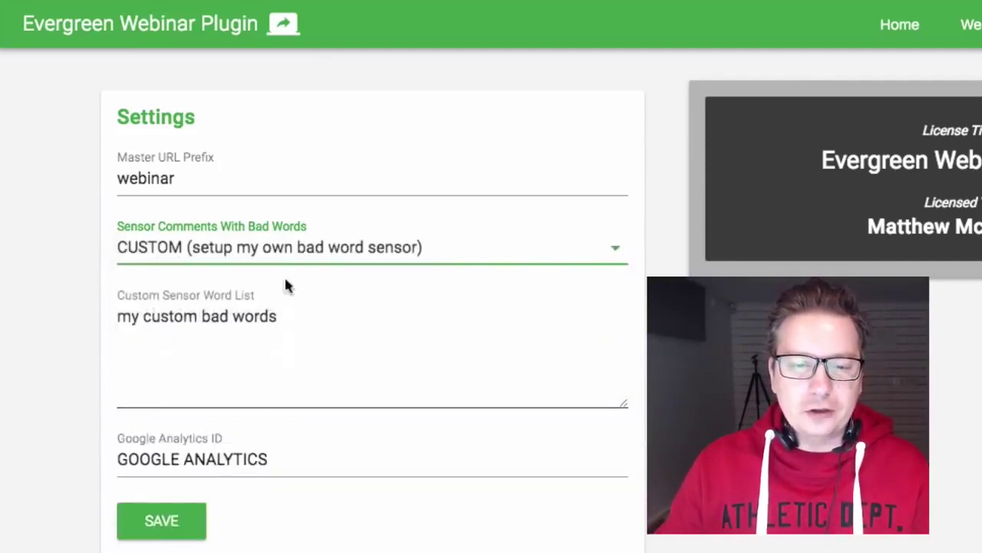
{"action": "left_click", "coordinate": [307, 303]}
{"action": "left_click_drag", "start_coordinate": [278, 316], "coordinate": [120, 313]}
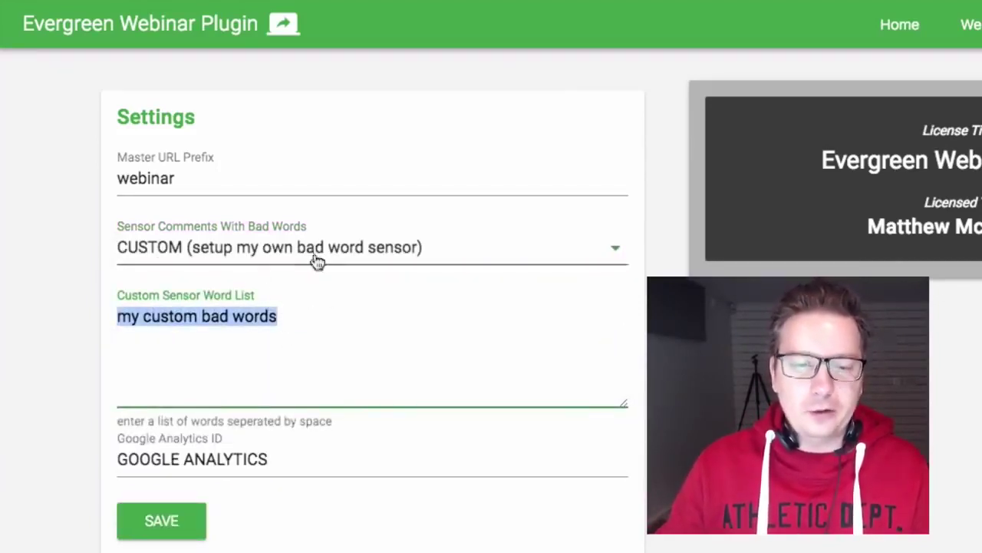
{"action": "left_click", "coordinate": [277, 252]}
{"action": "left_click", "coordinate": [271, 265]}
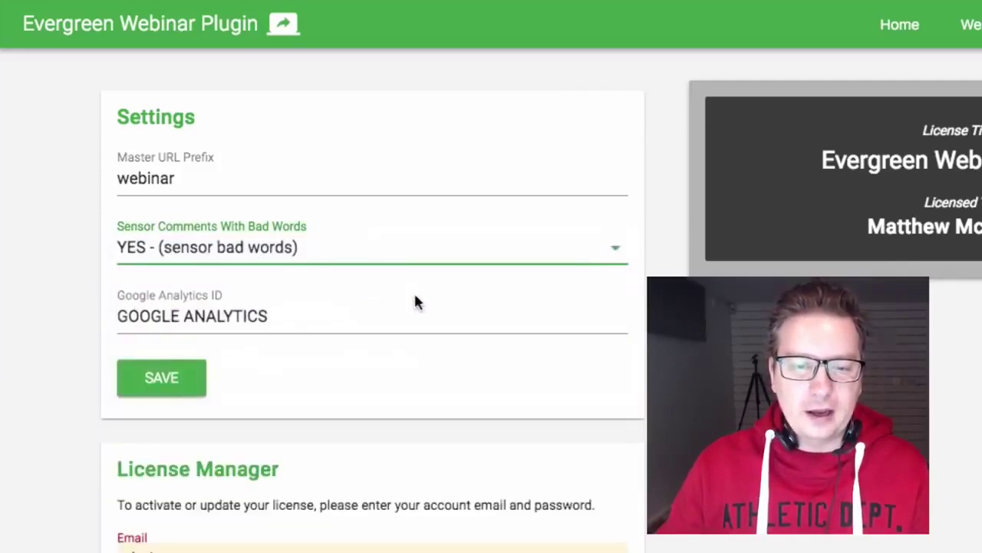
Clear the Google Analytics ID field and save the settings
{"action": "left_click_drag", "start_coordinate": [336, 321], "coordinate": [87, 310]}
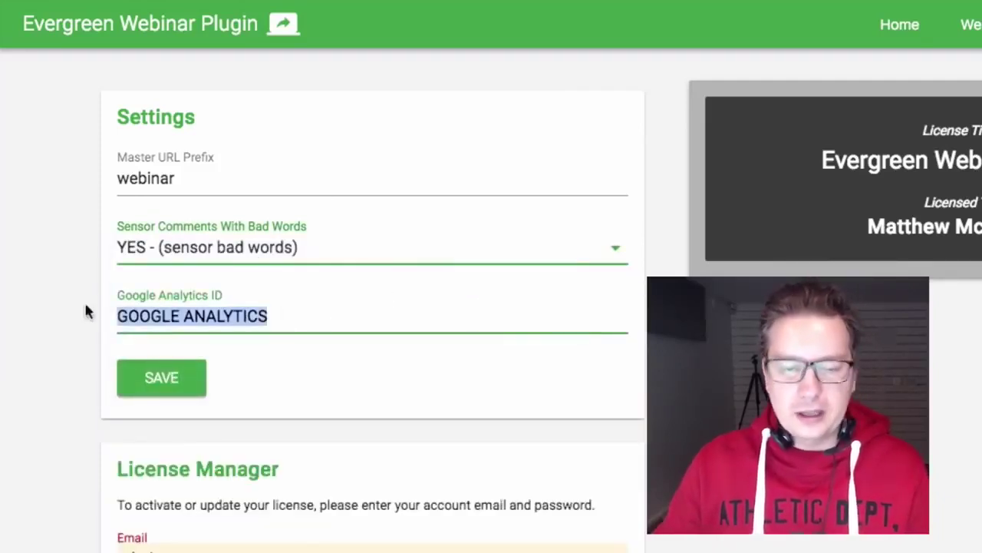
{"action": "key", "text": "BackSpace"}
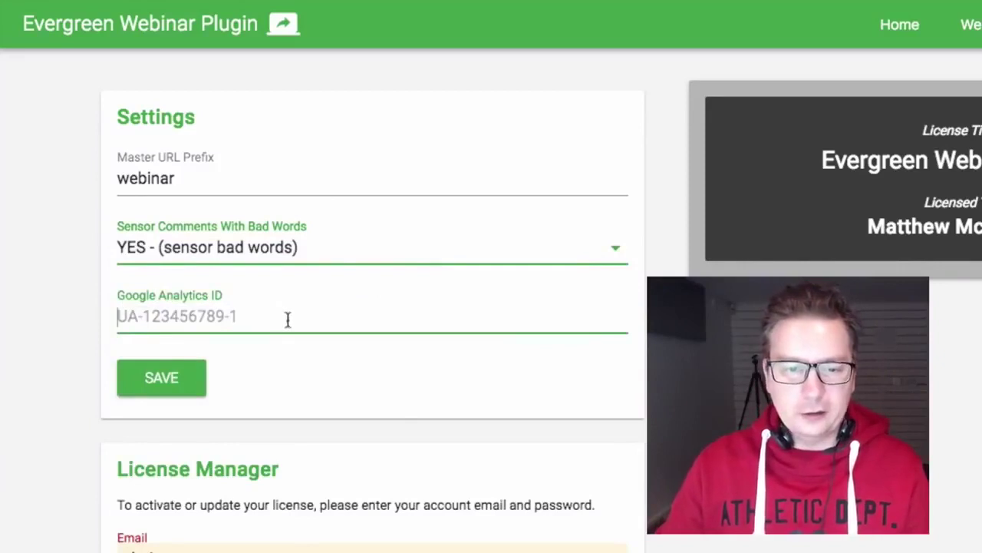
{"action": "left_click", "coordinate": [161, 379]}
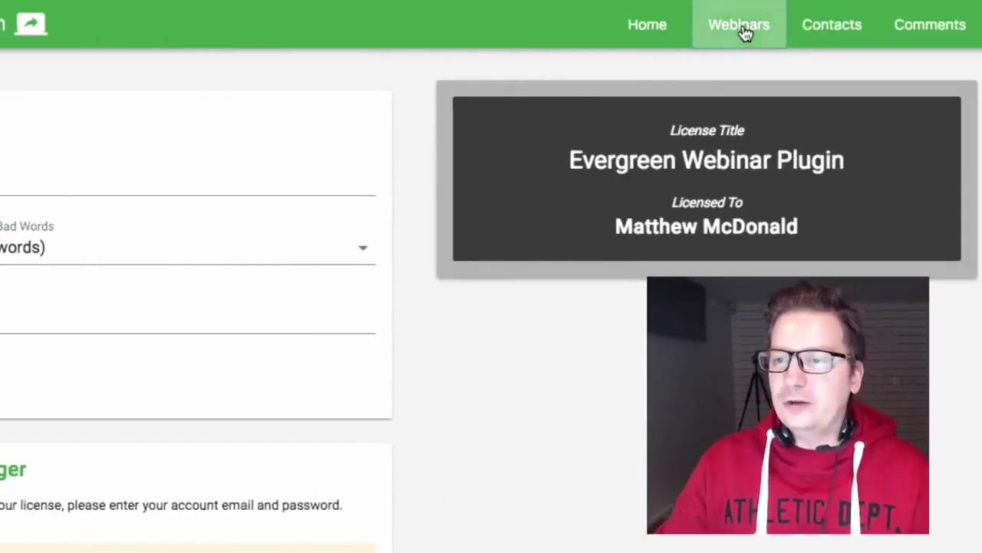
Create a new webinar titled '6 Figure Video Funnel' from the Webinars list
{"action": "left_click", "coordinate": [742, 29]}
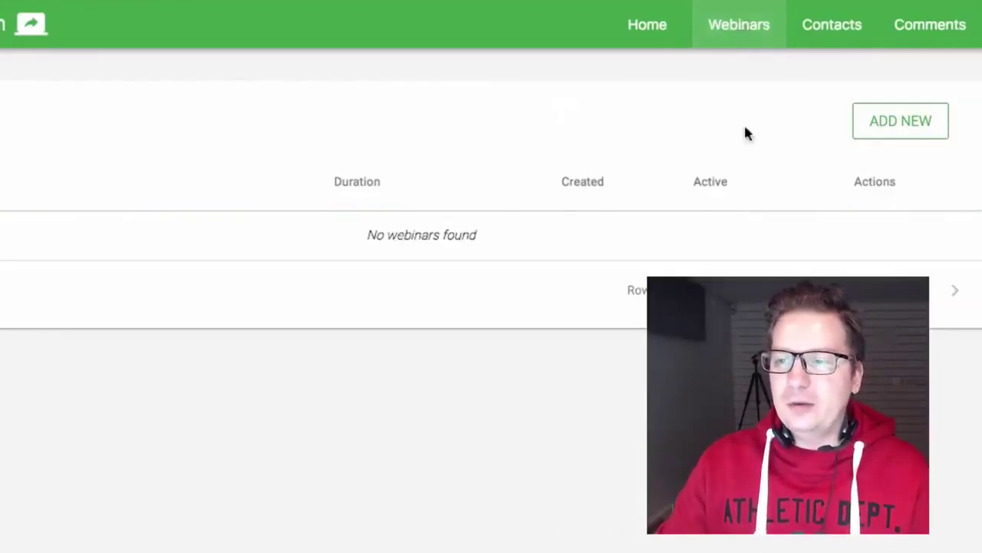
{"action": "left_click", "coordinate": [908, 128]}
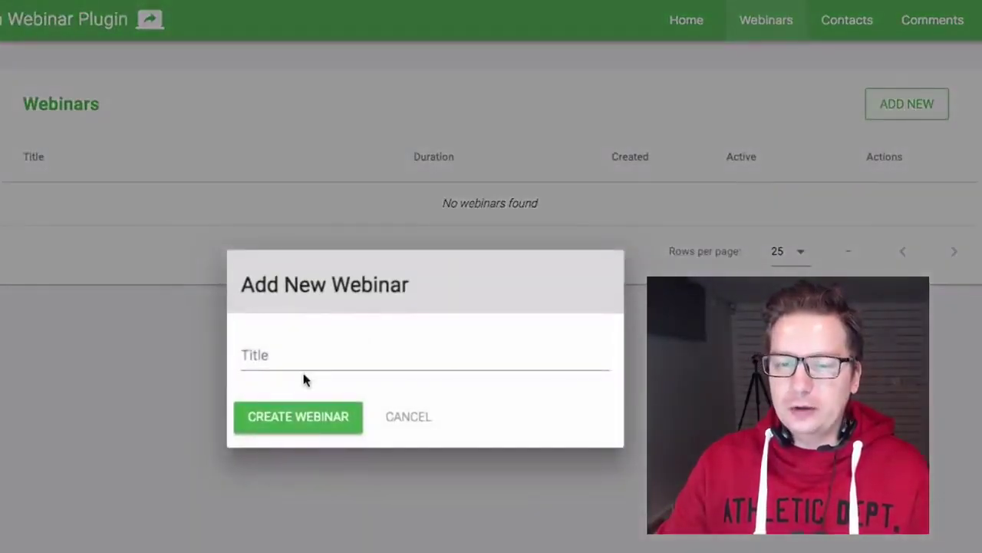
{"action": "left_click", "coordinate": [318, 358]}
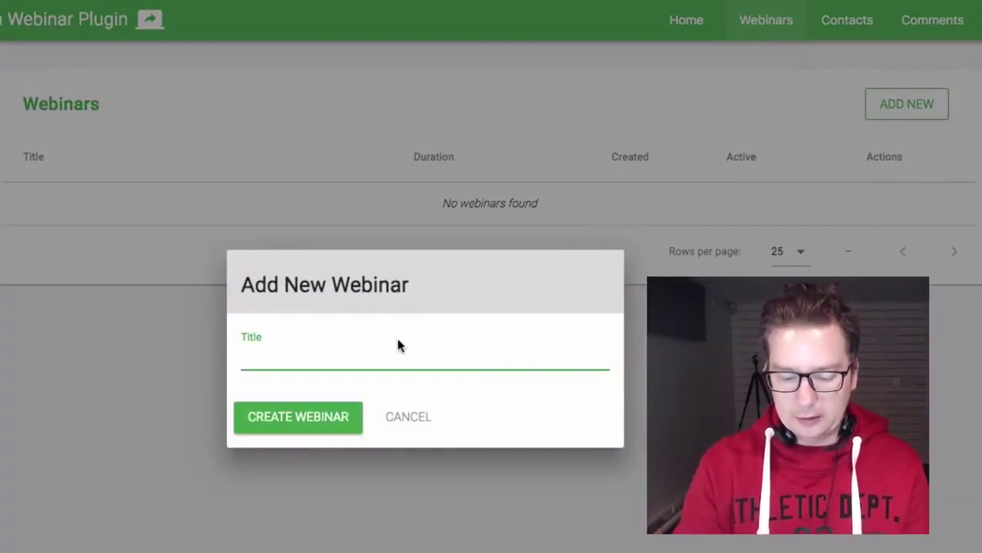
{"action": "type", "text": "6 Fig"}
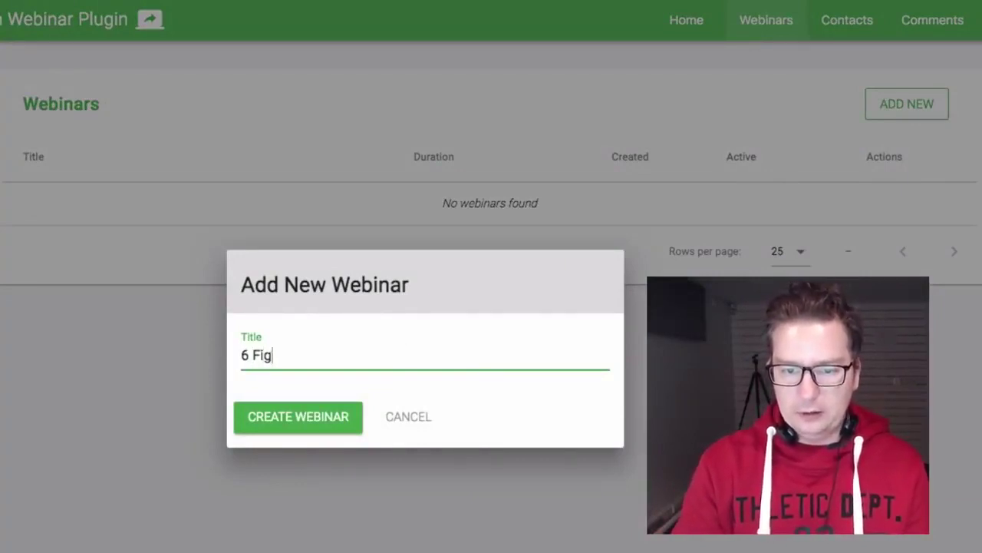
{"action": "type", "text": "ure Video Funnel"}
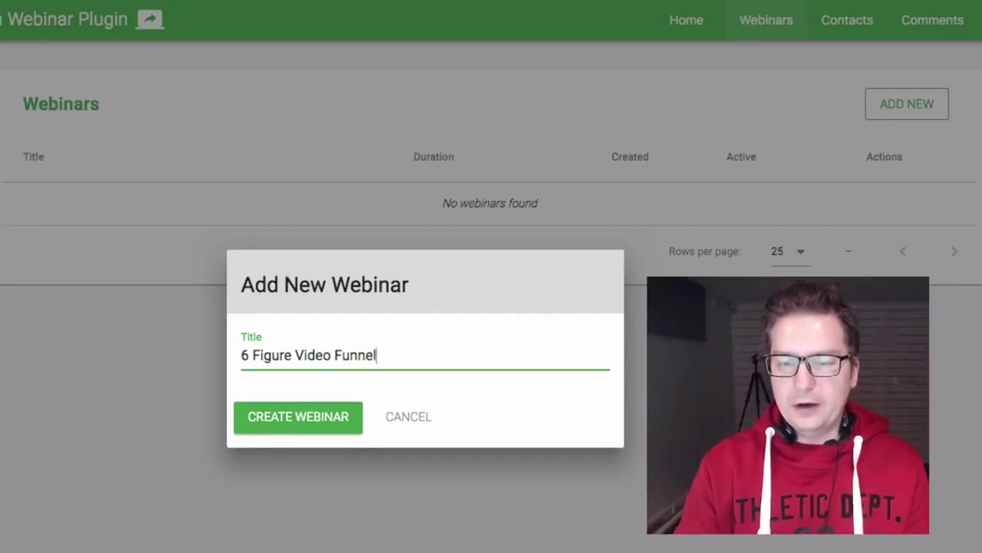
{"action": "left_click", "coordinate": [271, 419]}
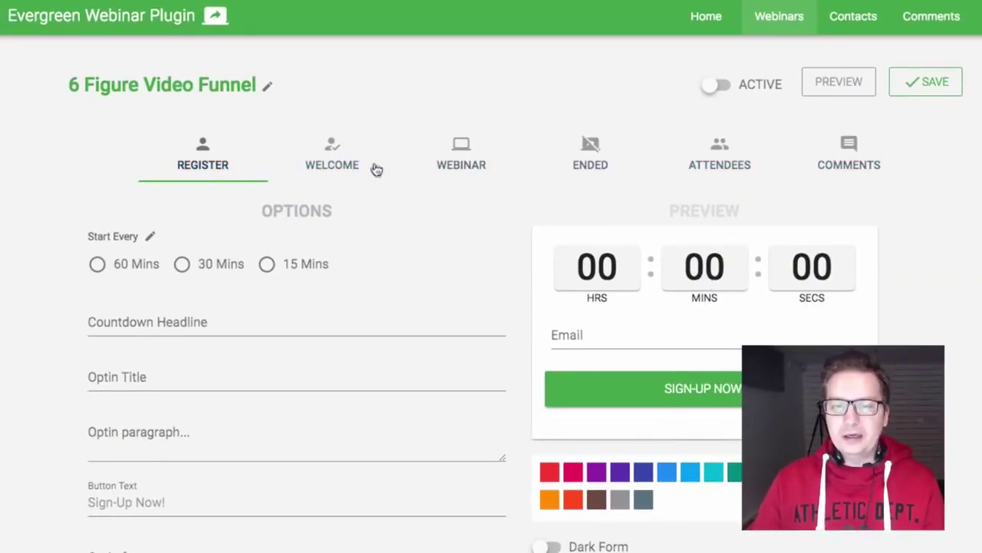
{"action": "left_click", "coordinate": [342, 170]}
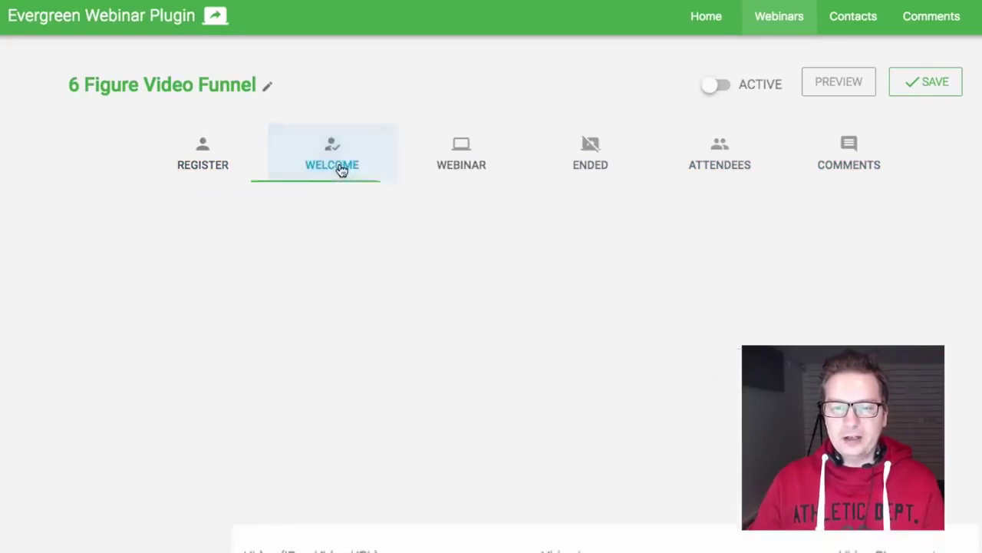
{"action": "left_click", "coordinate": [204, 157]}
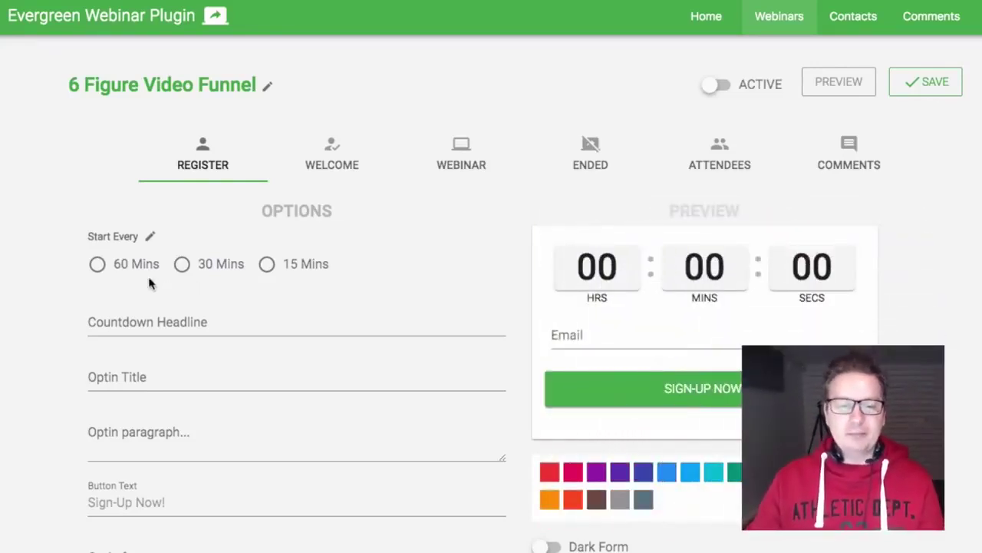
Make webinar sessions start every 15 Mins
{"action": "left_click", "coordinate": [295, 262]}
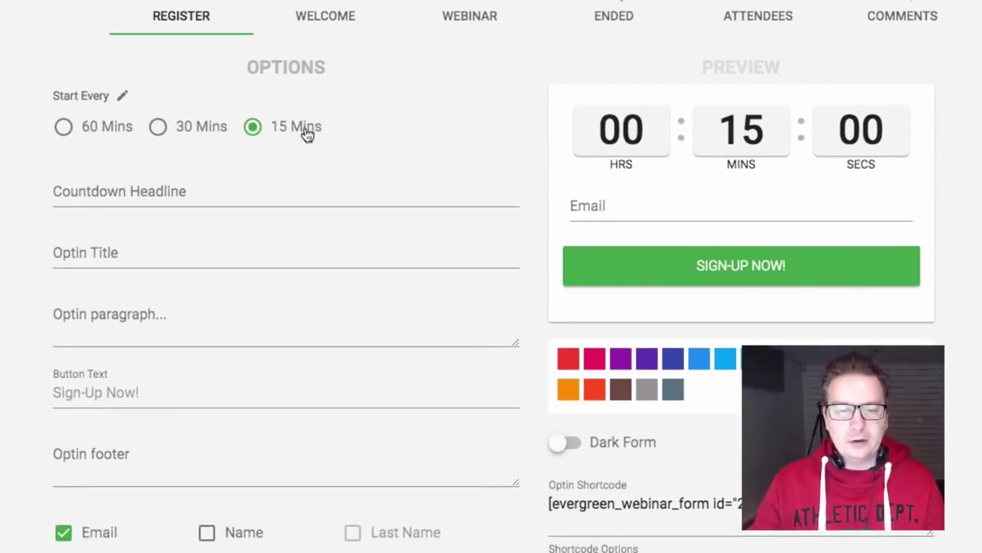
{"action": "left_click", "coordinate": [124, 97]}
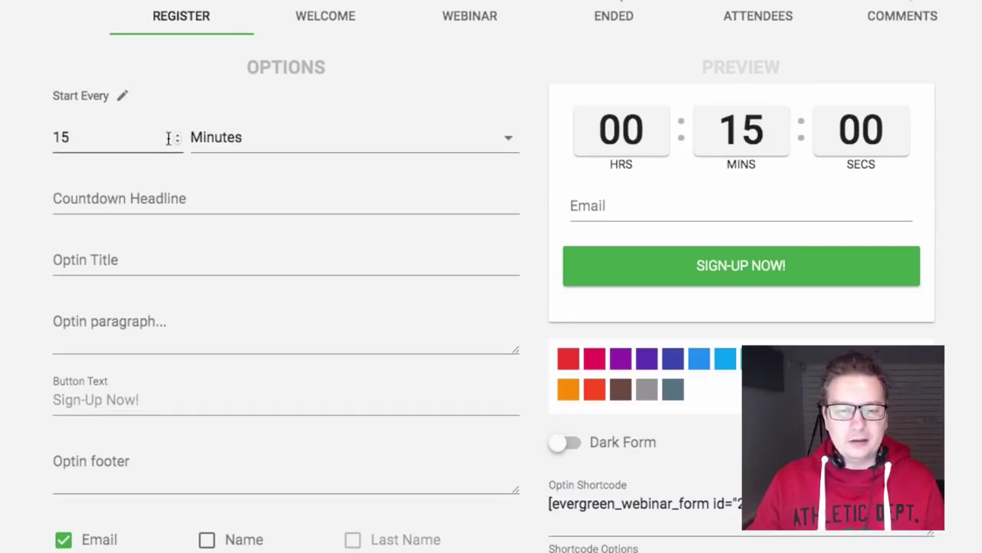
{"action": "left_click_drag", "start_coordinate": [84, 134], "coordinate": [38, 138]}
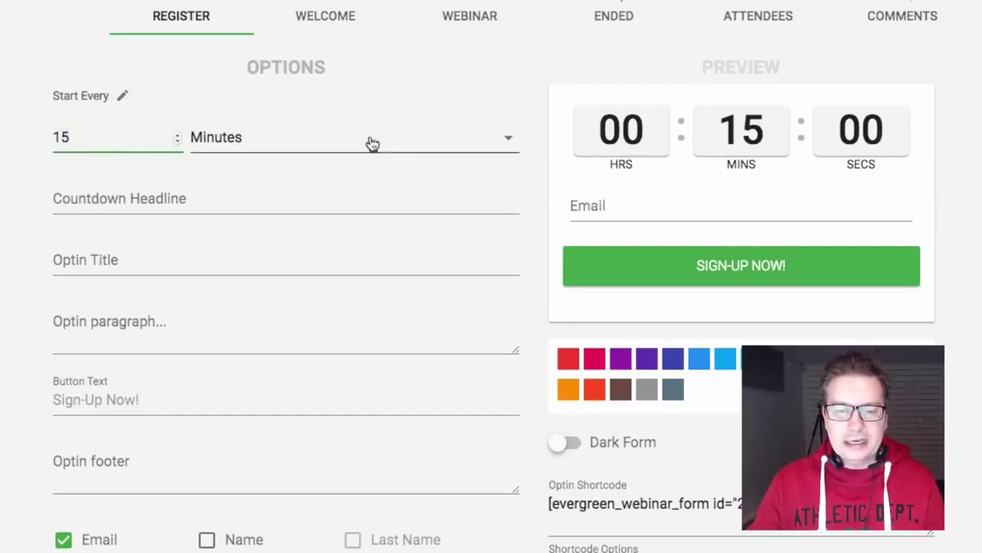
{"action": "left_click", "coordinate": [297, 179]}
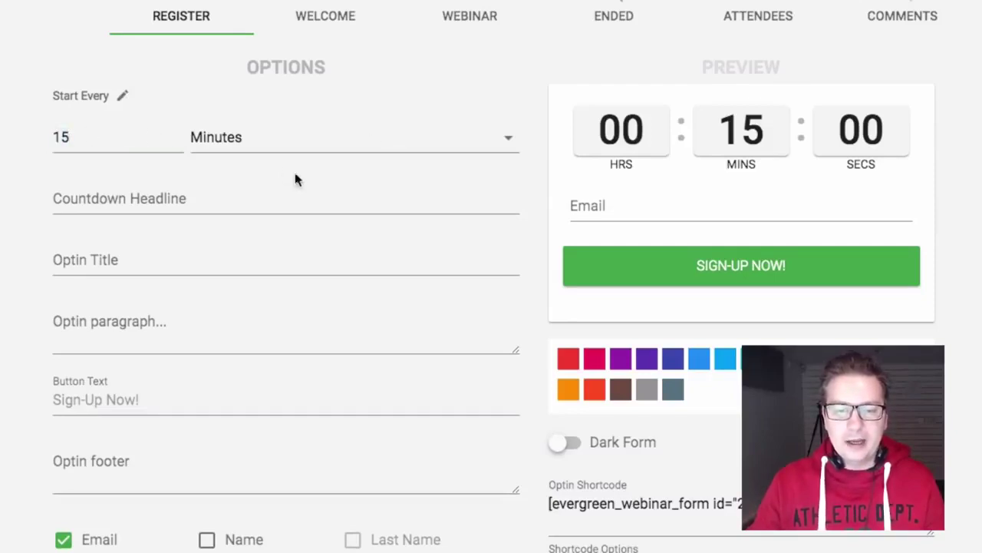
{"action": "left_click", "coordinate": [122, 95]}
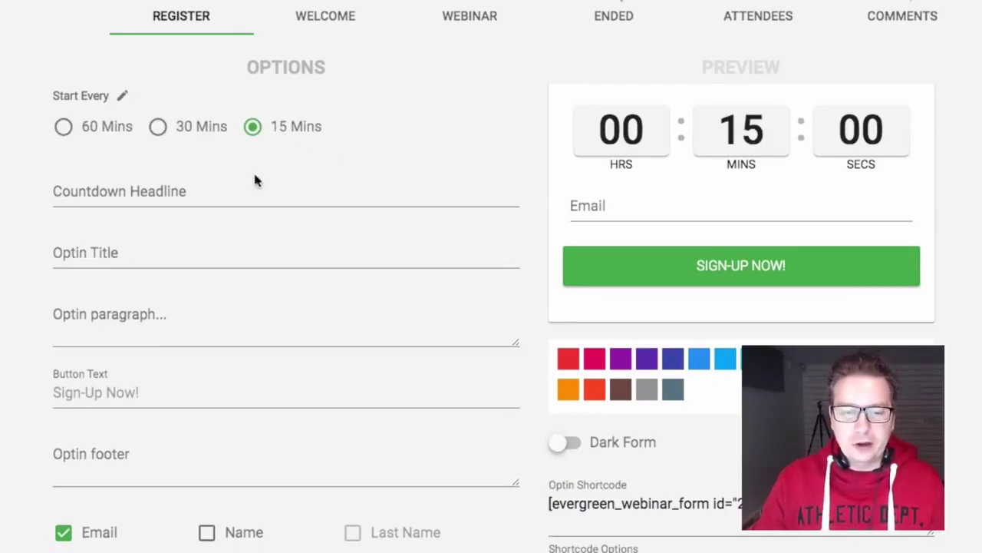
Set the countdown headline to 'Training Starting Soon!' and the optin title to 'Signup And Secure Your Seat'
{"action": "left_click", "coordinate": [220, 199]}
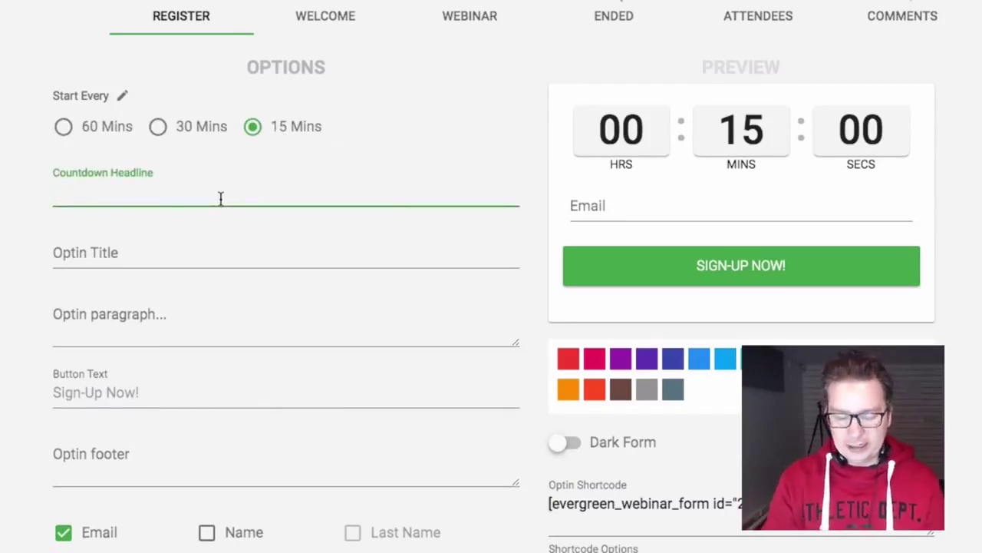
{"action": "type", "text": "S"}
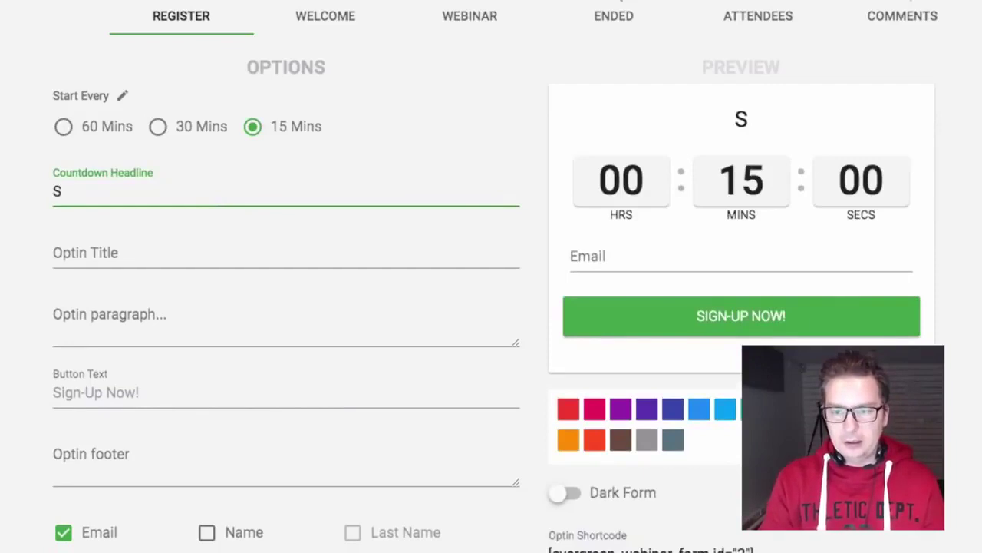
{"action": "type", "text": "Training Sta"}
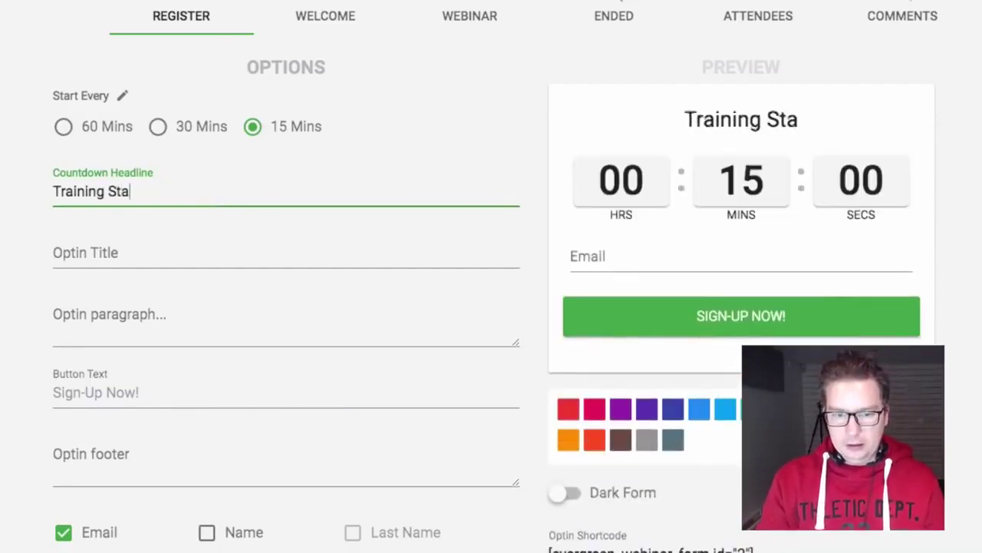
{"action": "type", "text": "rting Soon!"}
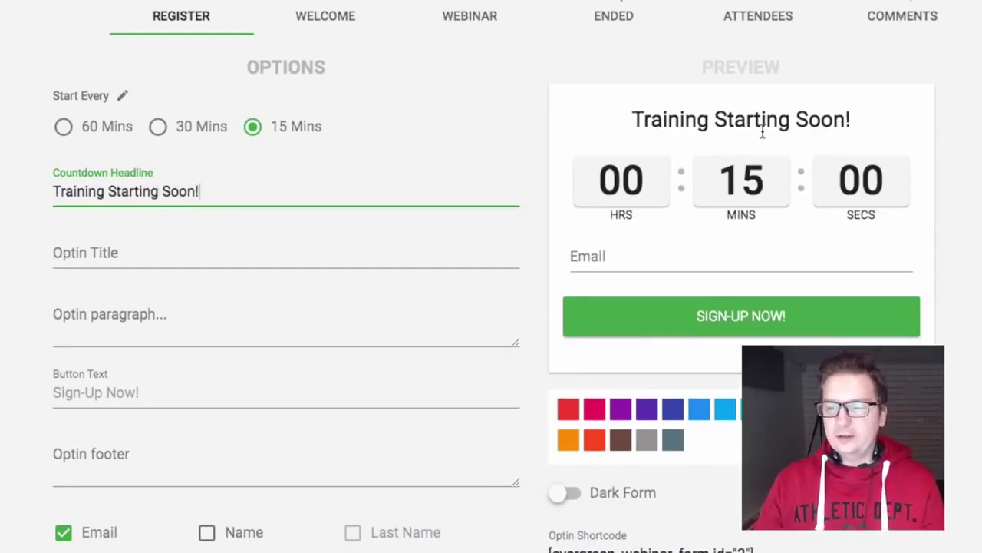
{"action": "left_click", "coordinate": [269, 265]}
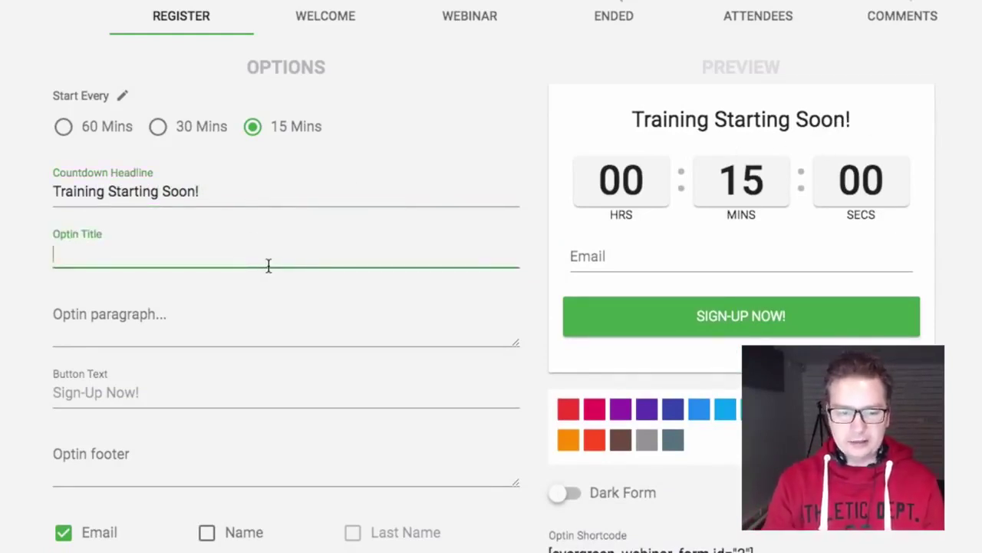
{"action": "type", "text": "Signup "}
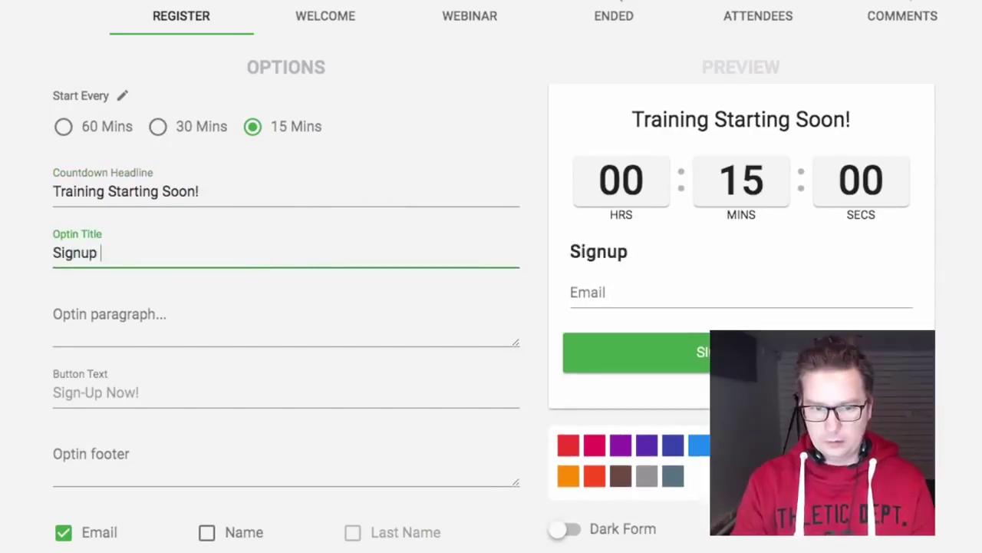
{"action": "type", "text": "And Secu"}
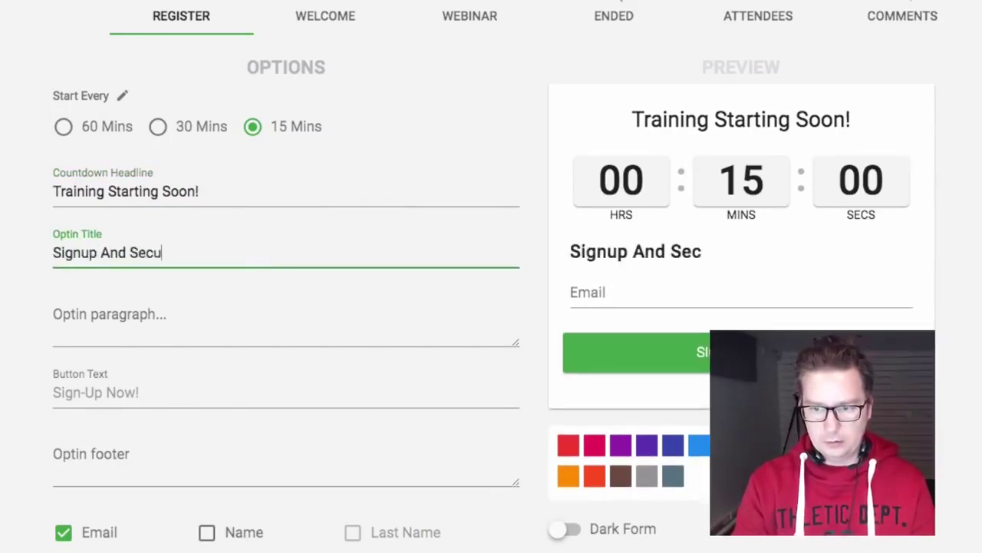
{"action": "type", "text": "re Your Seat!"}
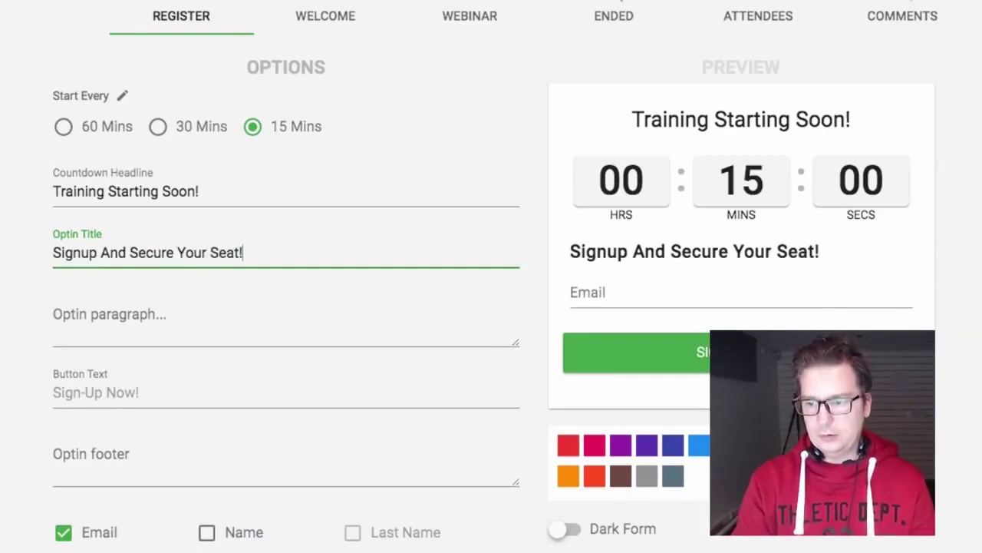
Write the optin paragraph asking for name and email to secure access to the training
{"action": "left_click", "coordinate": [191, 310]}
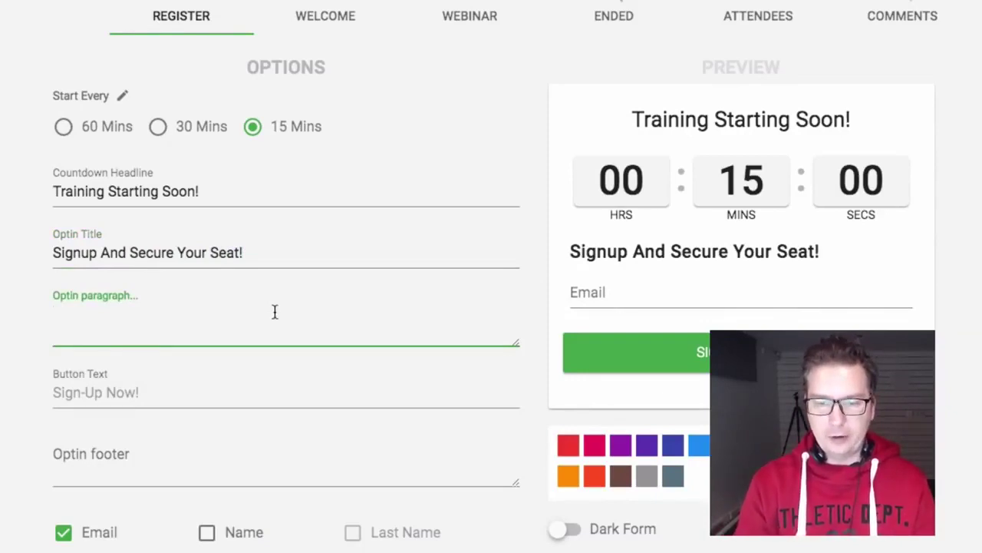
{"action": "type", "text": "Please Enter "}
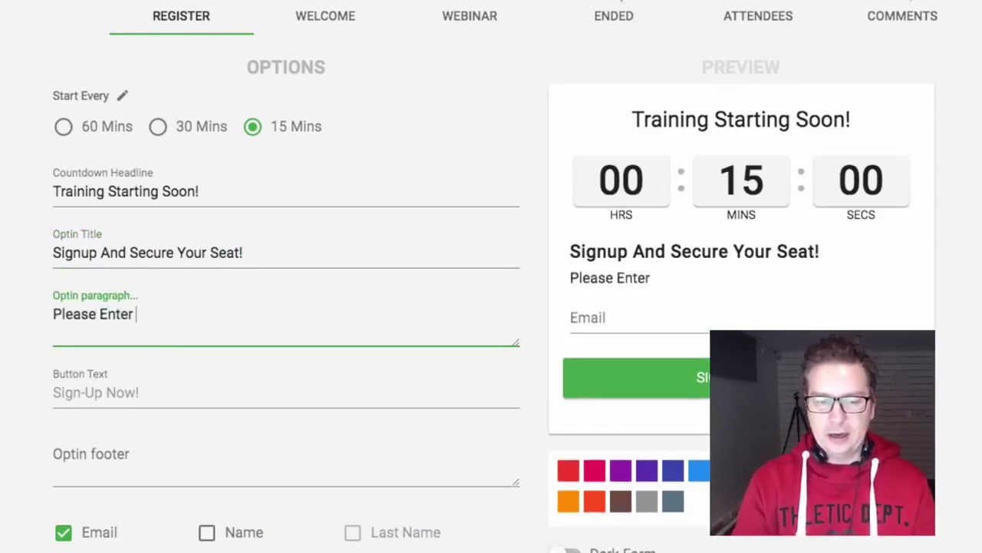
{"action": "type", "text": "your name and email t"}
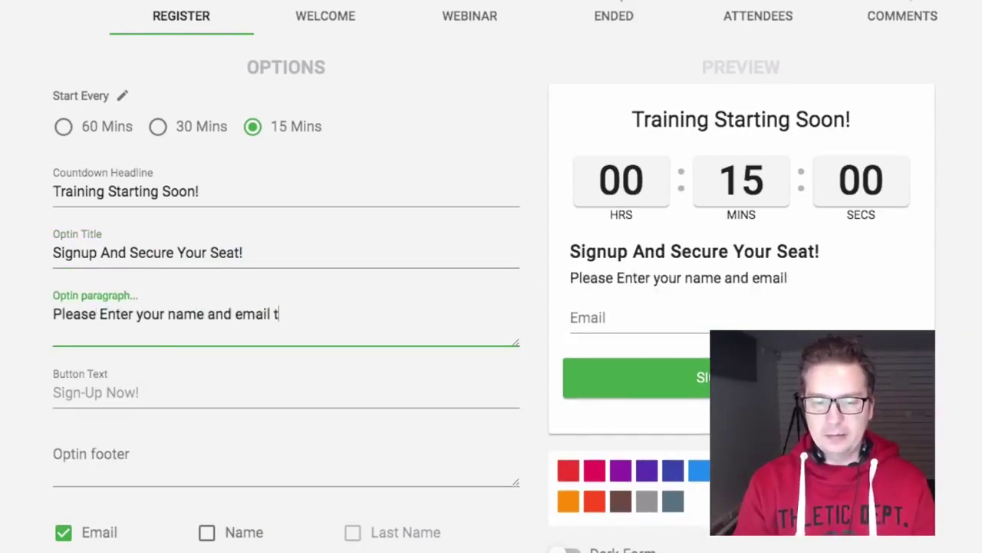
{"action": "type", "text": "o acce"}
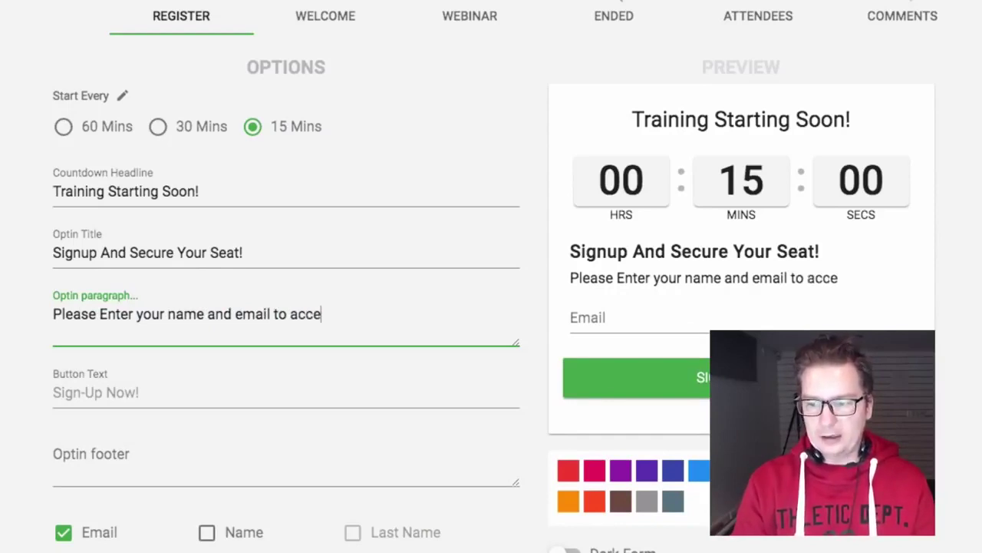
{"action": "type", "text": "ss"}
{"action": "key", "text": "BackSpace"}
{"action": "key", "text": "BackSpace"}
{"action": "key", "text": "BackSpace"}
{"action": "key", "text": "BackSpace"}
{"action": "key", "text": "BackSpace"}
{"action": "key", "text": "BackSpace"}
{"action": "key", "text": "BackSpace"}
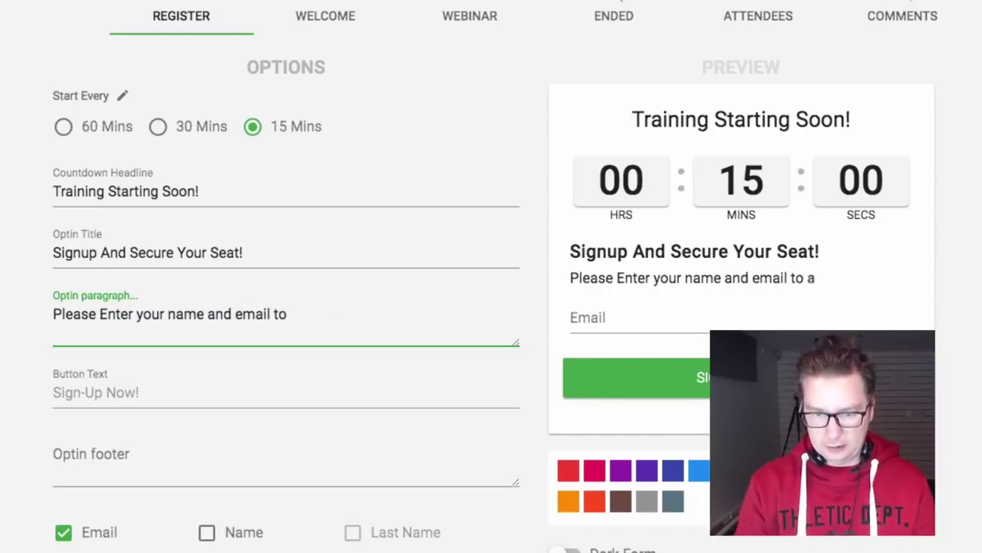
{"action": "type", "text": "secure your training"}
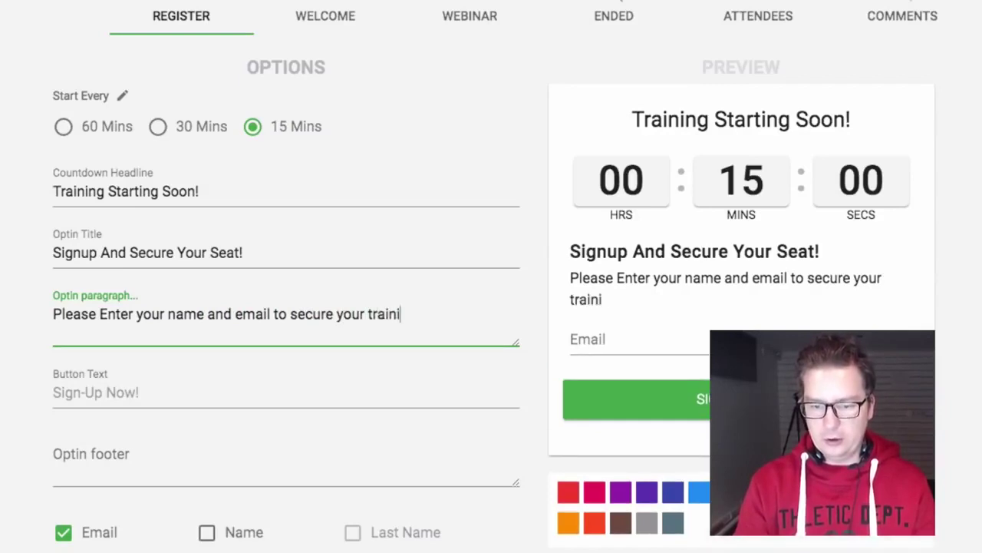
{"action": "key", "text": "BackSpace"}
{"action": "key", "text": "BackSpace"}
{"action": "key", "text": "BackSpace"}
{"action": "key", "text": "BackSpace"}
{"action": "key", "text": "BackSpace"}
{"action": "key", "text": "BackSpace"}
{"action": "key", "text": "BackSpace"}
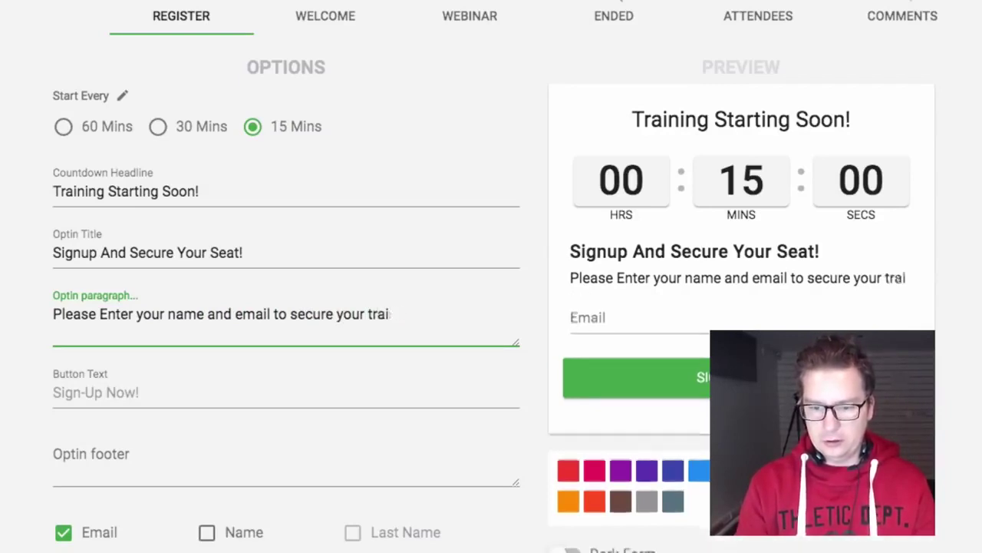
{"action": "key", "text": "BackSpace"}
{"action": "key", "text": "BackSpace"}
{"action": "type", "text": "acces"}
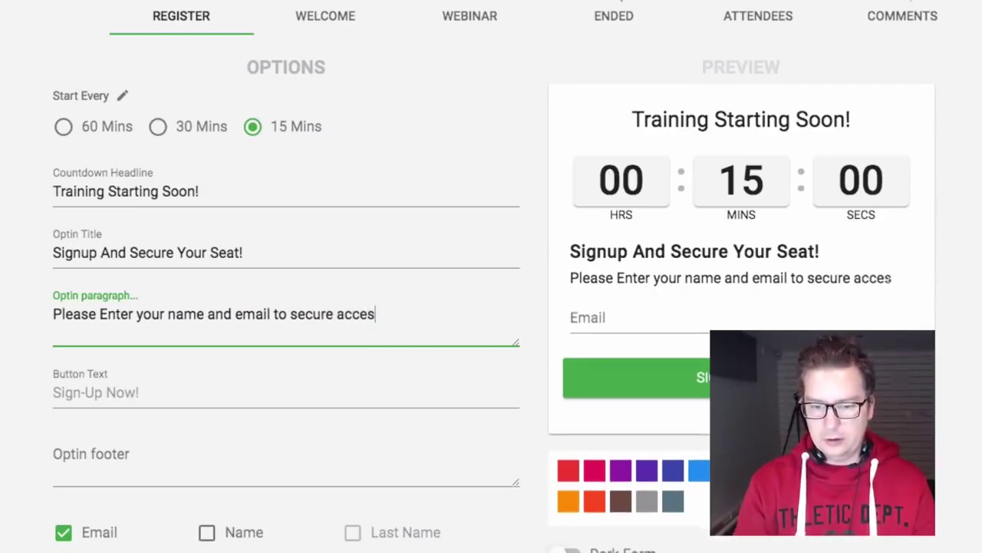
{"action": "type", "text": "s to the training."}
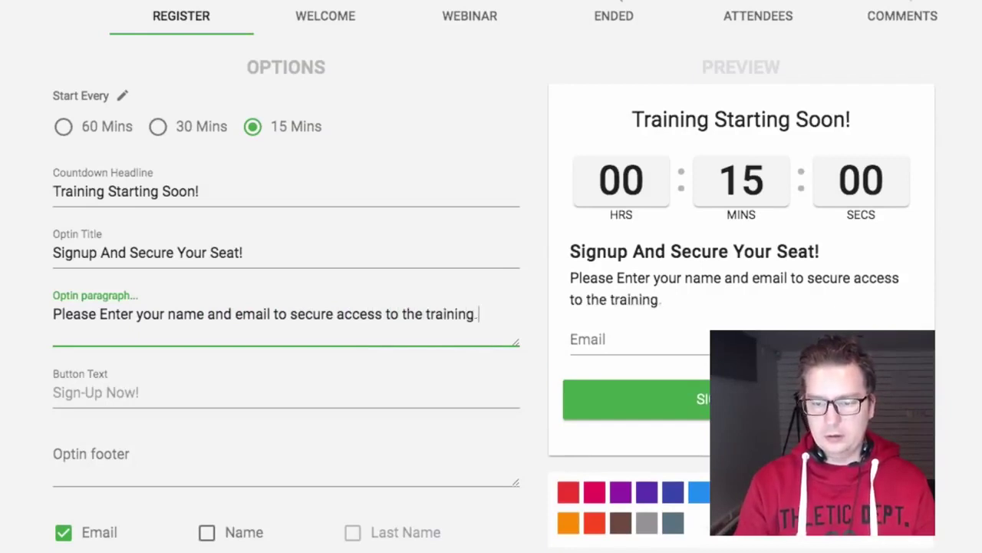
{"action": "scroll", "coordinate": [255, 307], "scroll_direction": "down", "scroll_amount": 3}
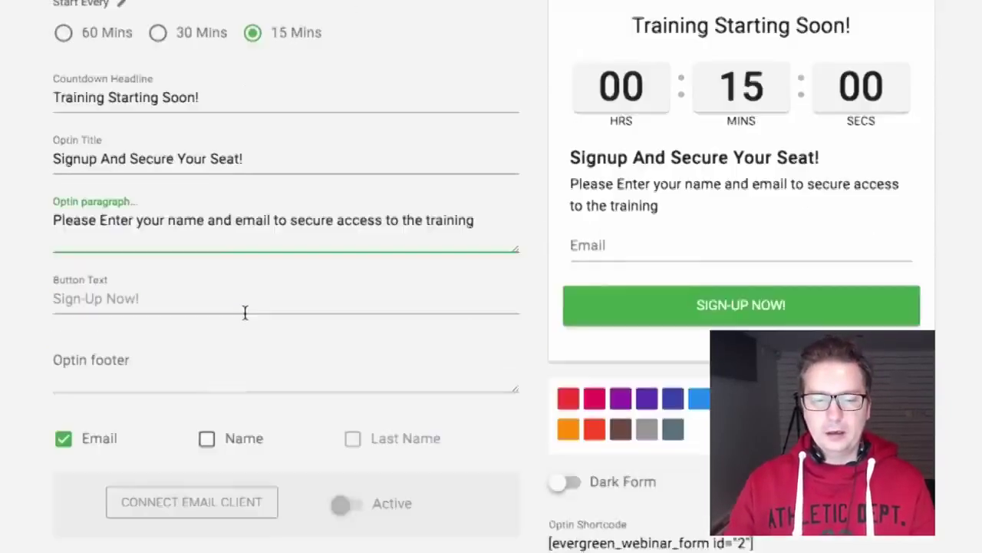
Add a single Name field to the signup form, without a separate Last Name
{"action": "left_click", "coordinate": [254, 304]}
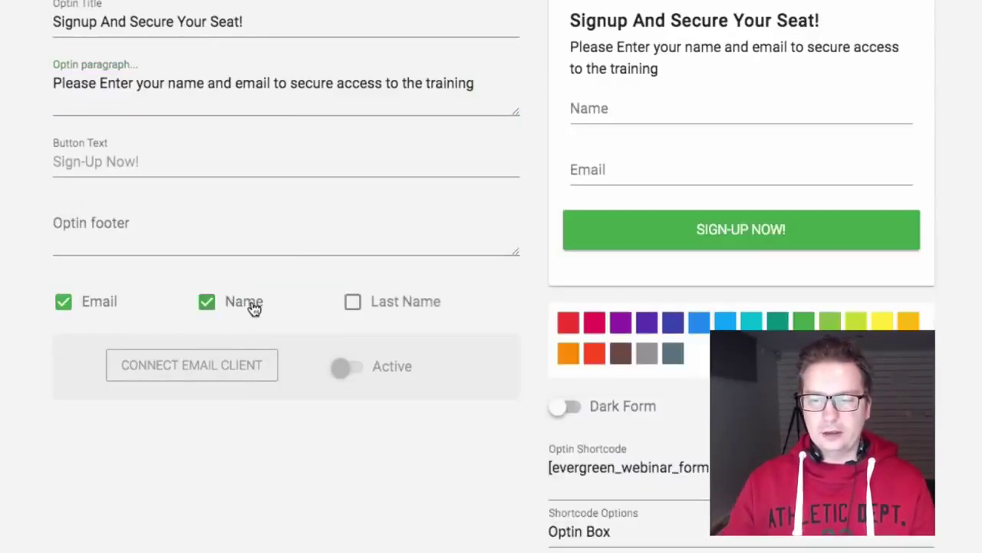
{"action": "left_click", "coordinate": [391, 304]}
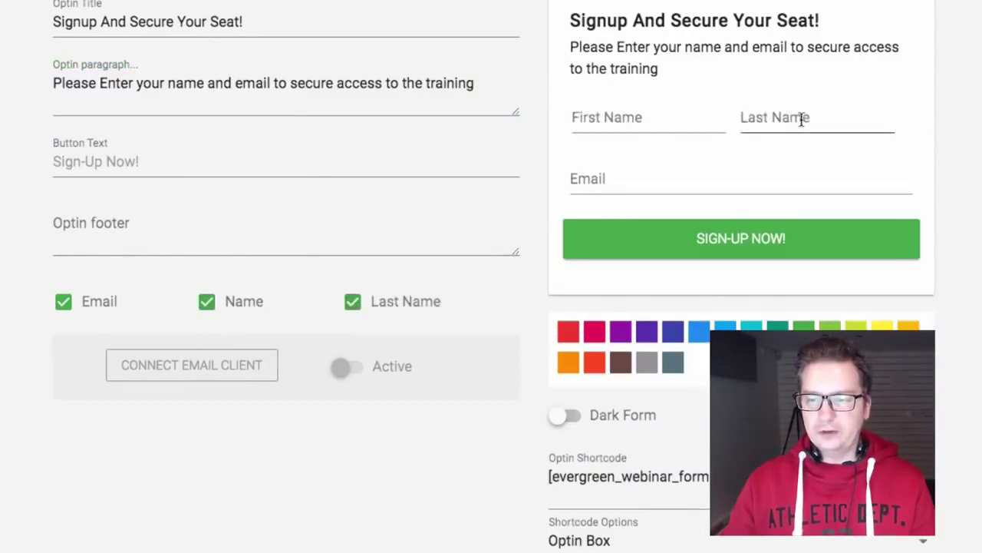
{"action": "left_click", "coordinate": [407, 301]}
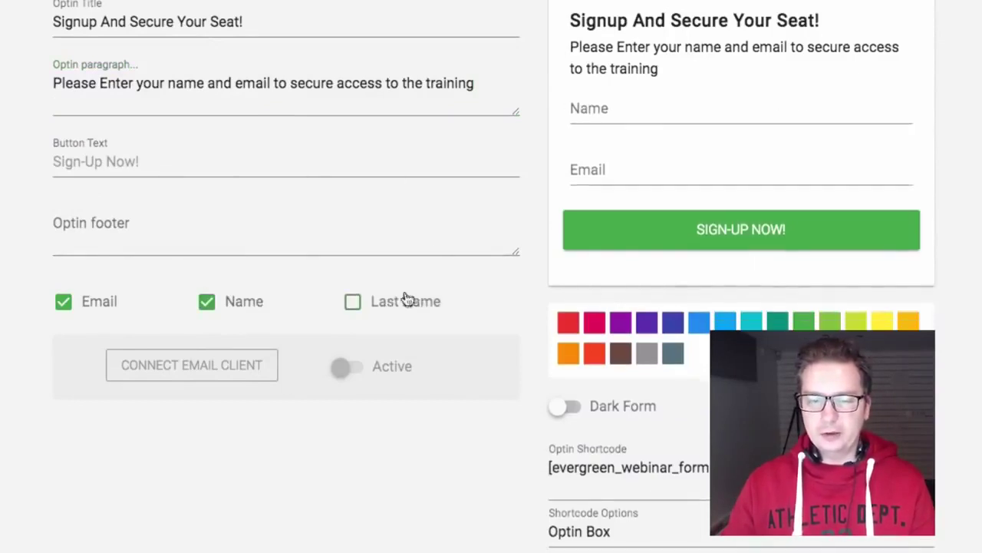
Set the optin footer text to 'Don't Miss Out!'
{"action": "left_click", "coordinate": [100, 160]}
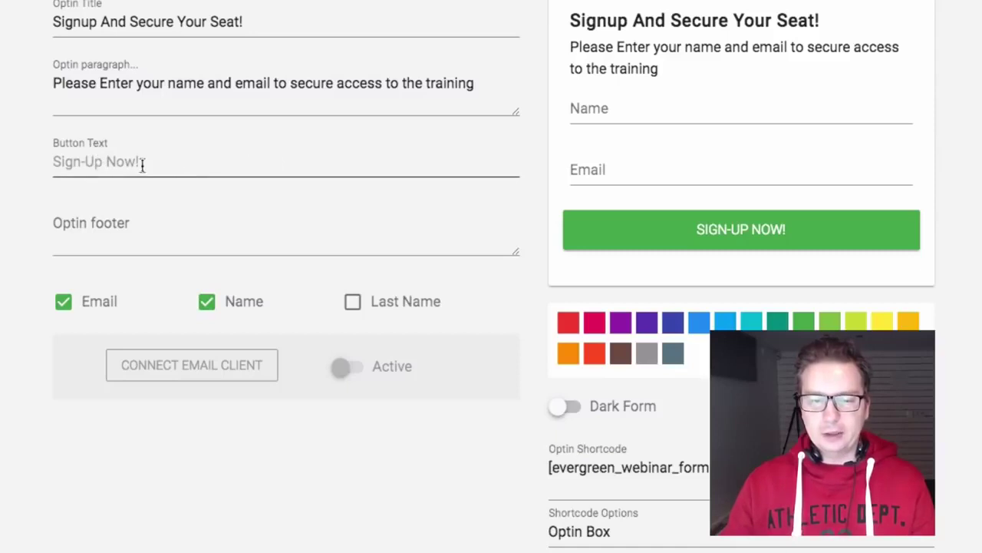
{"action": "left_click", "coordinate": [213, 231]}
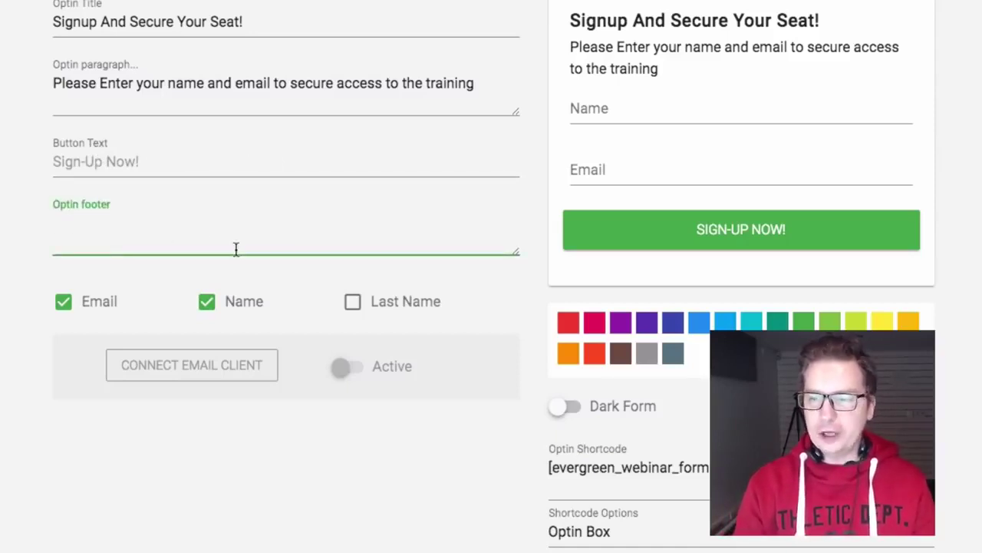
{"action": "type", "text": "Your"}
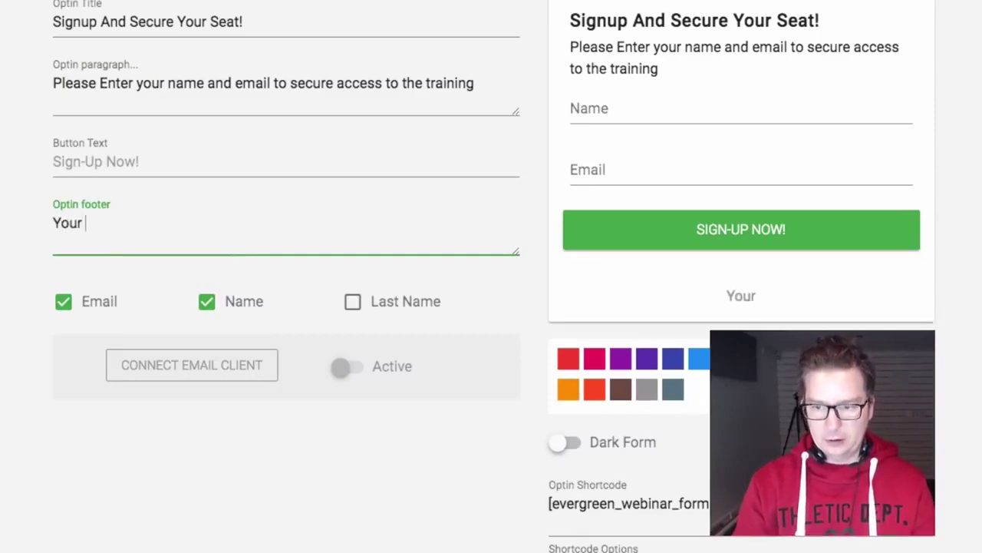
{"action": "key", "text": "BackSpace"}
{"action": "key", "text": "BackSpace"}
{"action": "key", "text": "BackSpace"}
{"action": "key", "text": "BackSpace"}
{"action": "key", "text": "BackSpace"}
{"action": "type", "text": "Don'"}
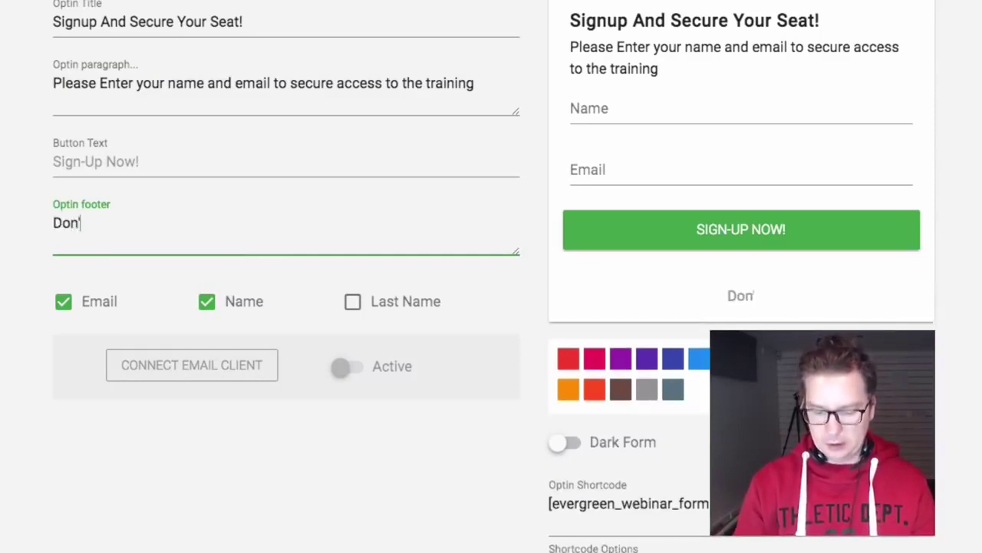
{"action": "type", "text": "t"}
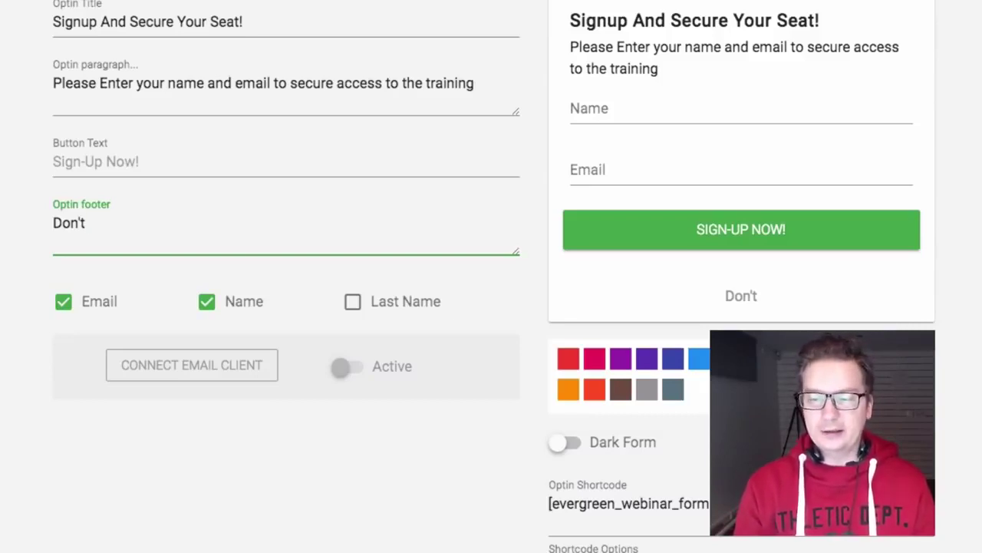
{"action": "type", "text": "Miss Out!"}
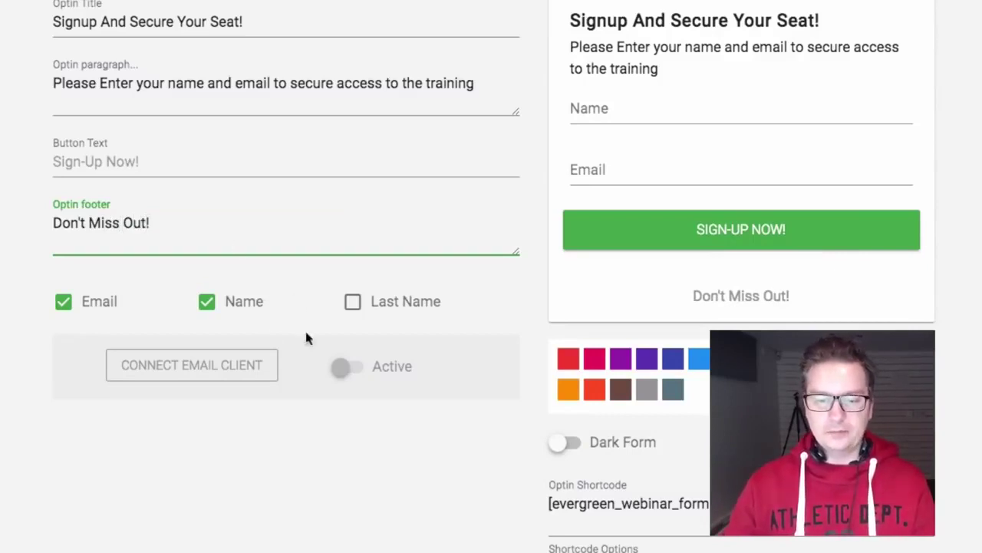
{"action": "scroll", "coordinate": [254, 347], "scroll_direction": "down", "scroll_amount": 1}
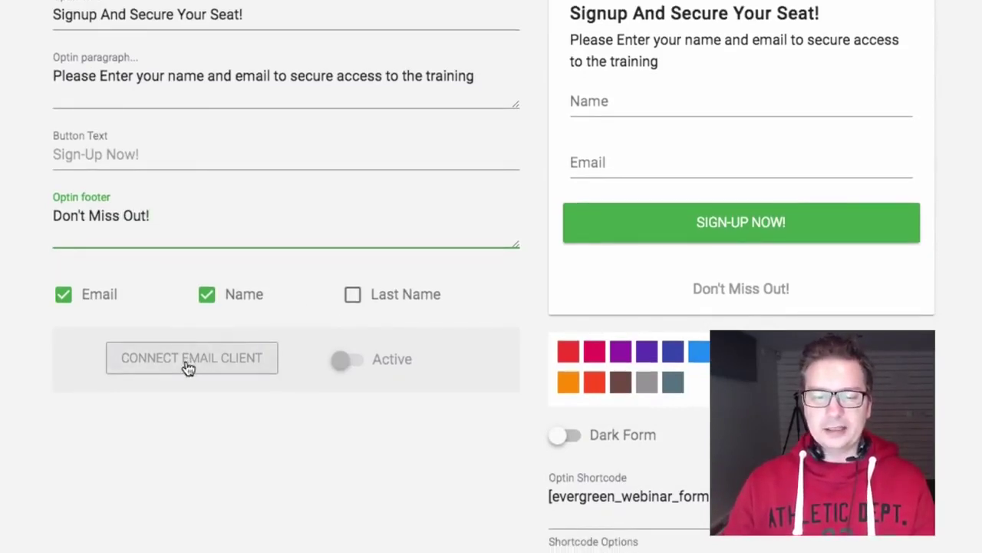
Connect the Infusionsoft HTML optin form code as the form's email service
{"action": "left_click", "coordinate": [196, 363]}
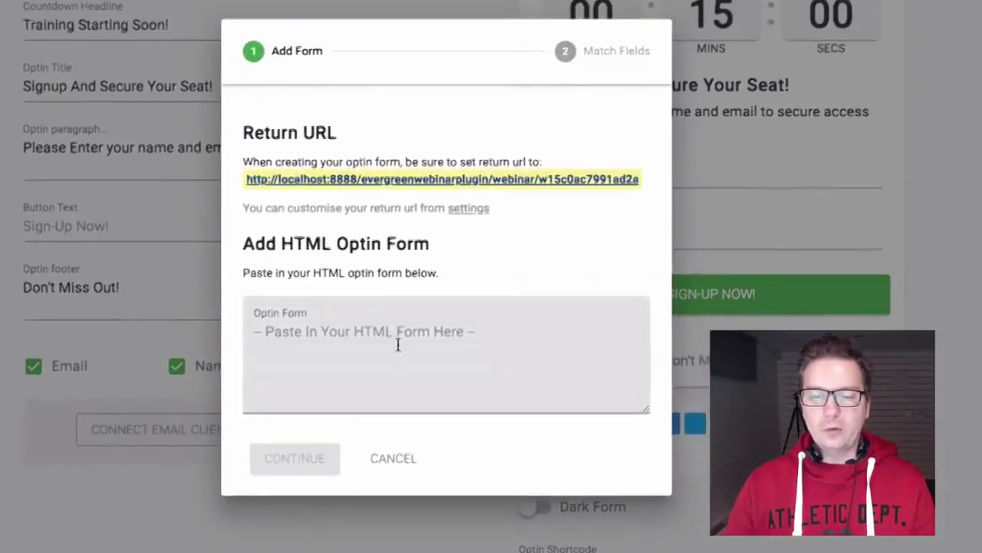
{"action": "left_click", "coordinate": [415, 345]}
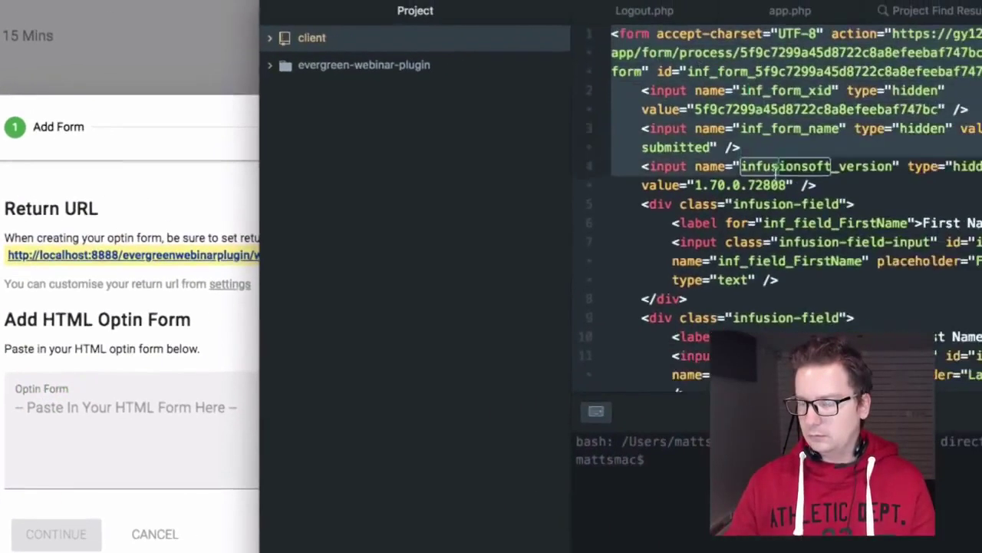
{"action": "left_click_drag", "start_coordinate": [592, 37], "coordinate": [700, 267]}
{"action": "scroll", "coordinate": [776, 176], "scroll_direction": "down", "scroll_amount": 3}
{"action": "scroll", "coordinate": [776, 178], "scroll_direction": "up", "scroll_amount": 4}
{"action": "left_click", "coordinate": [143, 408]}
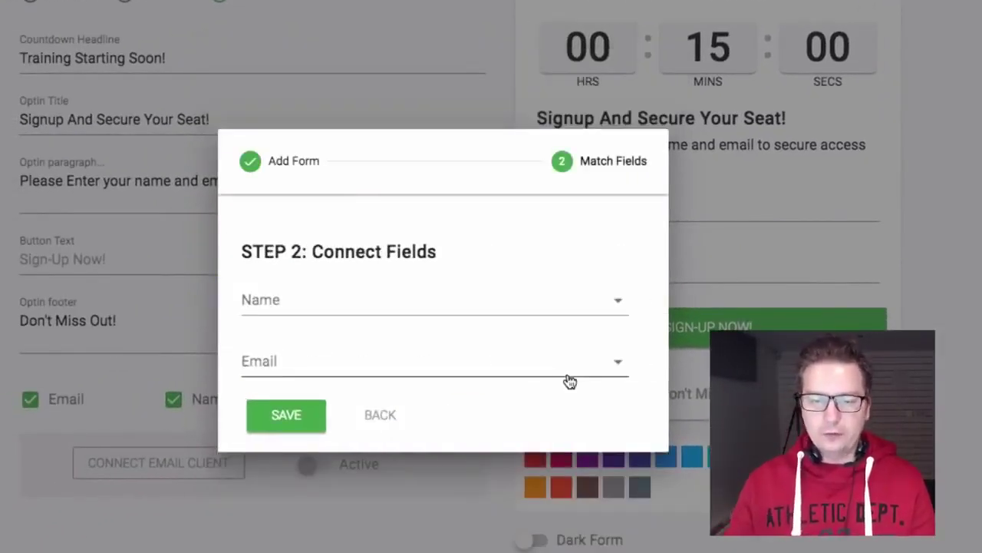
{"action": "left_click", "coordinate": [389, 416]}
{"action": "left_click", "coordinate": [346, 415]}
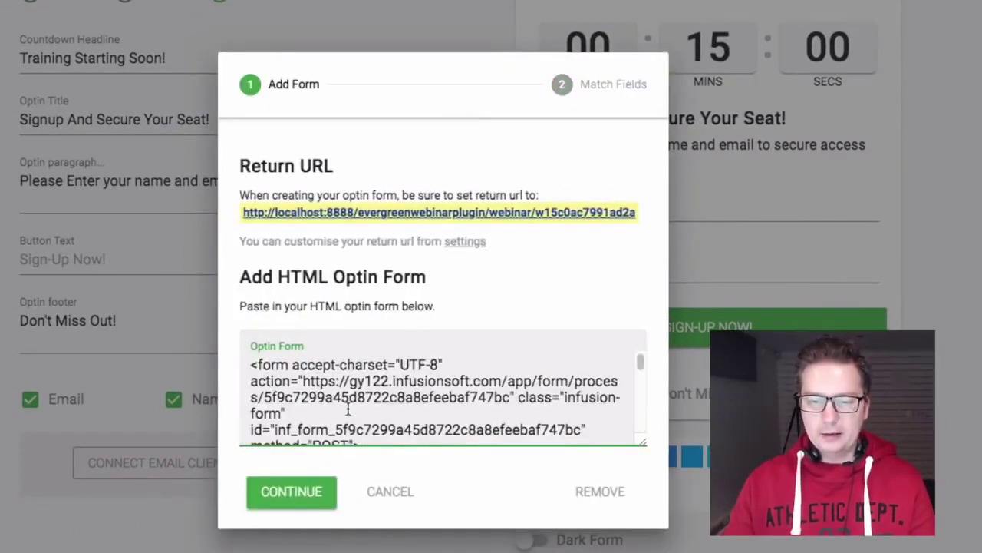
{"action": "left_click", "coordinate": [306, 491]}
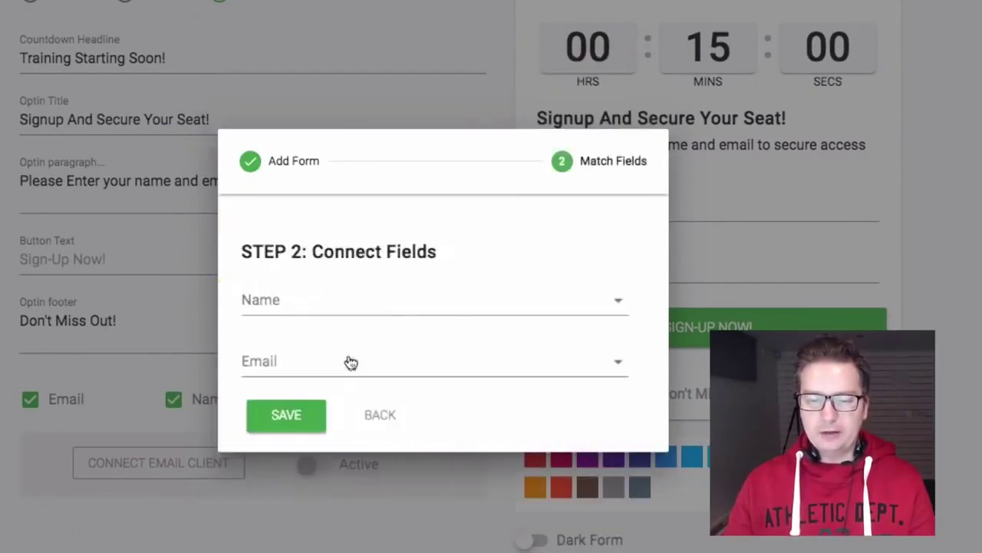
Map Name to inf_field_FirstName and Email to inf_field_Email, and save the mapping
{"action": "left_click", "coordinate": [395, 307]}
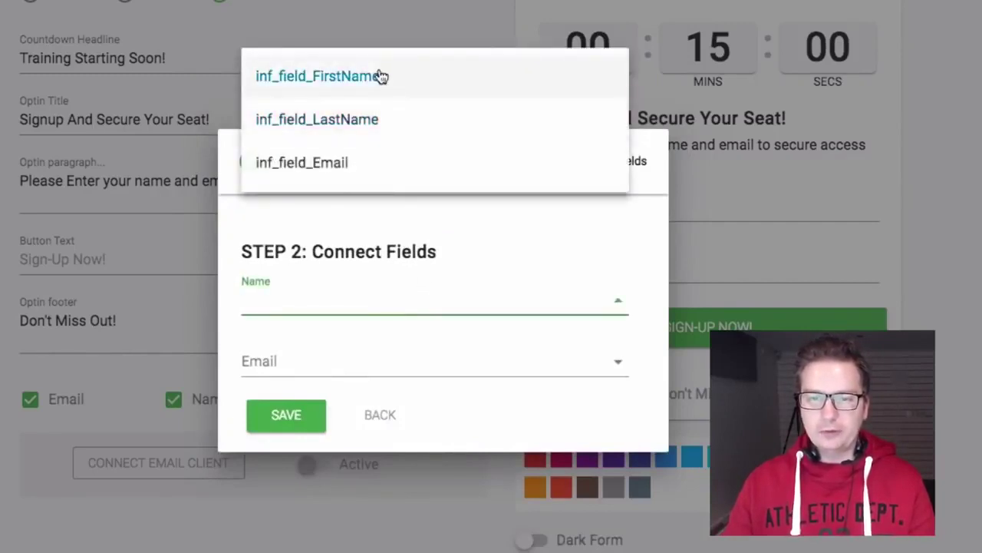
{"action": "left_click", "coordinate": [423, 80]}
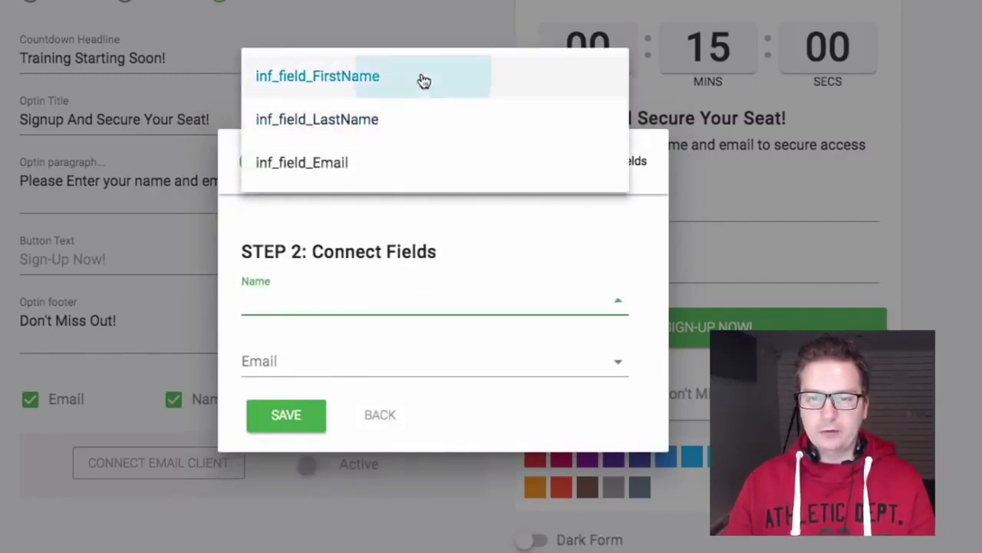
{"action": "left_click", "coordinate": [367, 361]}
{"action": "left_click", "coordinate": [396, 182]}
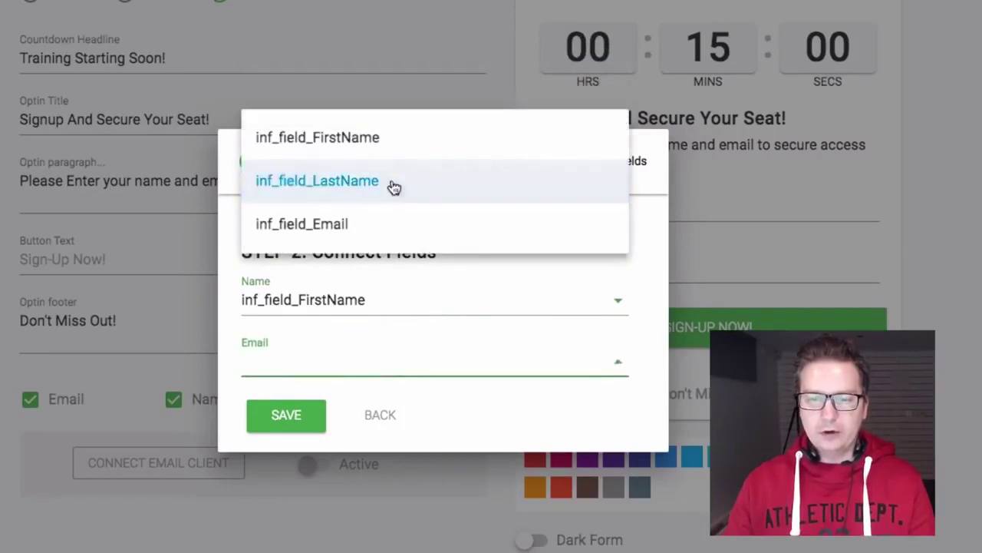
{"action": "left_click", "coordinate": [399, 363]}
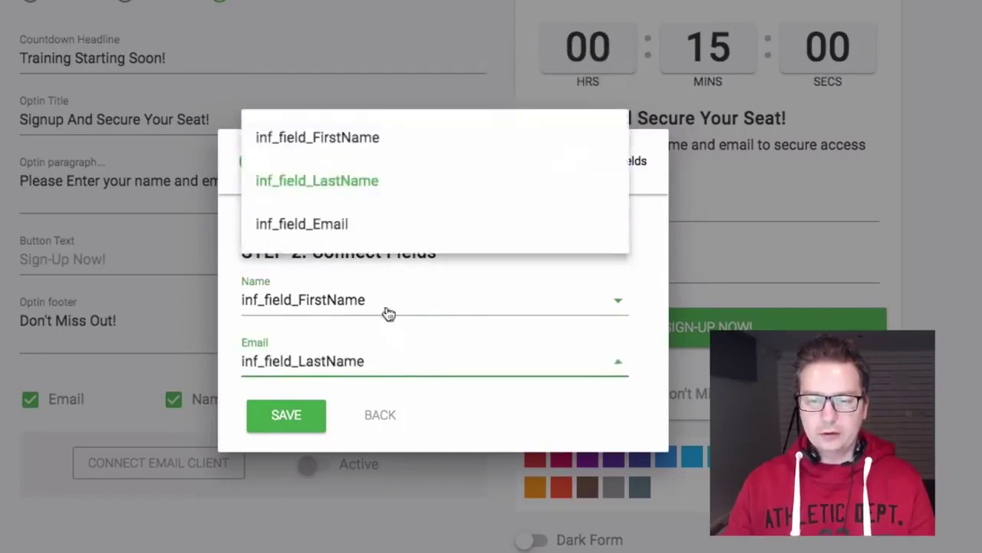
{"action": "left_click", "coordinate": [377, 225]}
{"action": "left_click", "coordinate": [286, 421]}
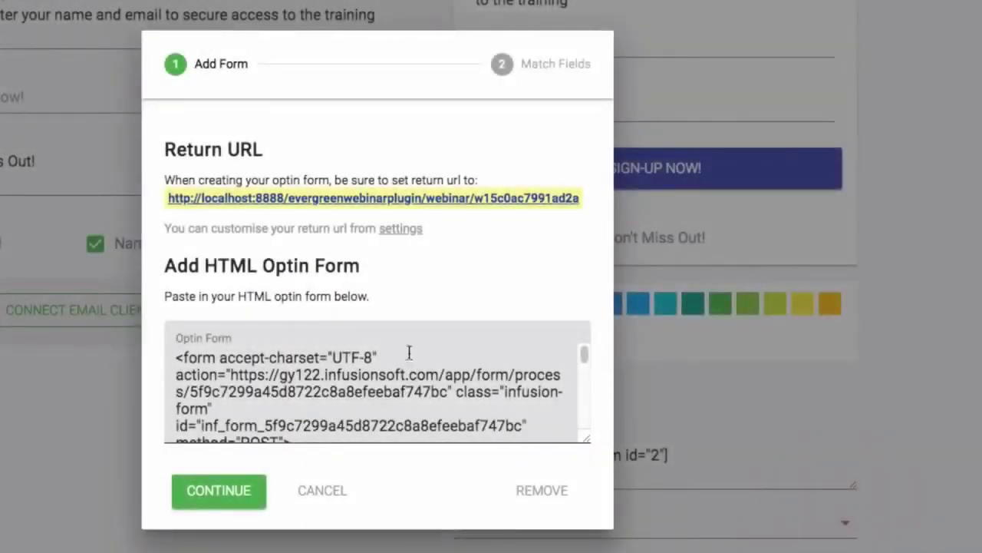
Copy the Return URL, confirm the Name and Email mappings, and save the connection
{"action": "left_click_drag", "start_coordinate": [175, 150], "coordinate": [262, 150]}
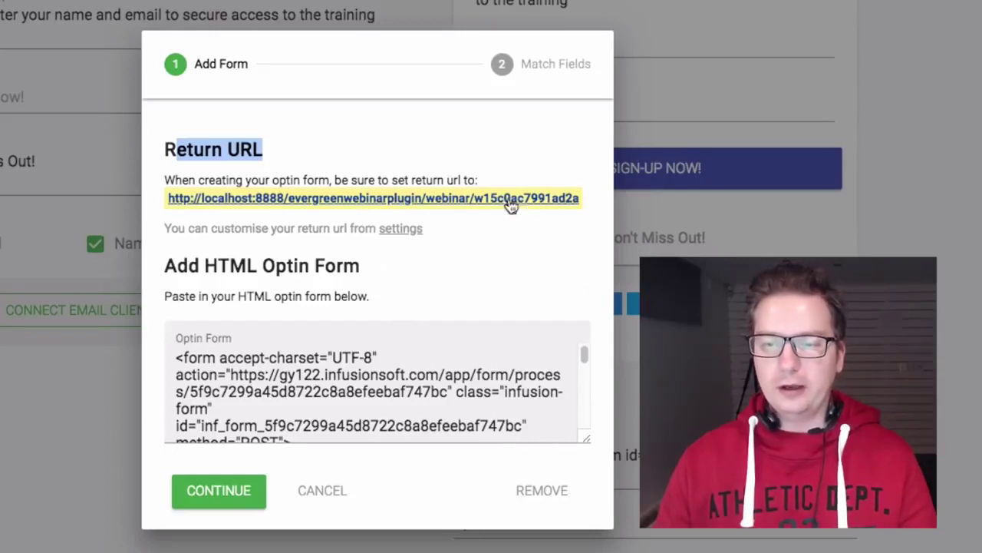
{"action": "left_click_drag", "start_coordinate": [583, 201], "coordinate": [173, 200]}
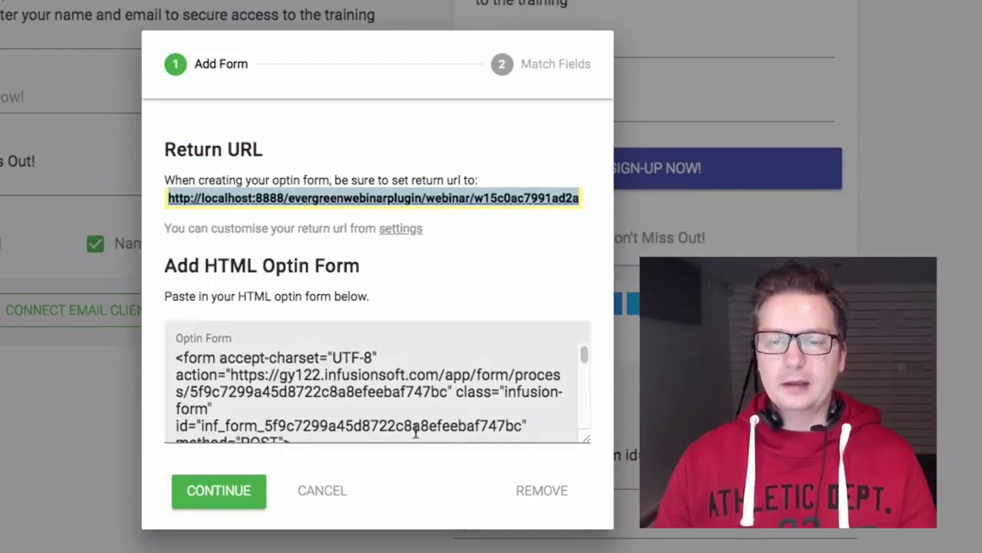
{"action": "left_click", "coordinate": [240, 498]}
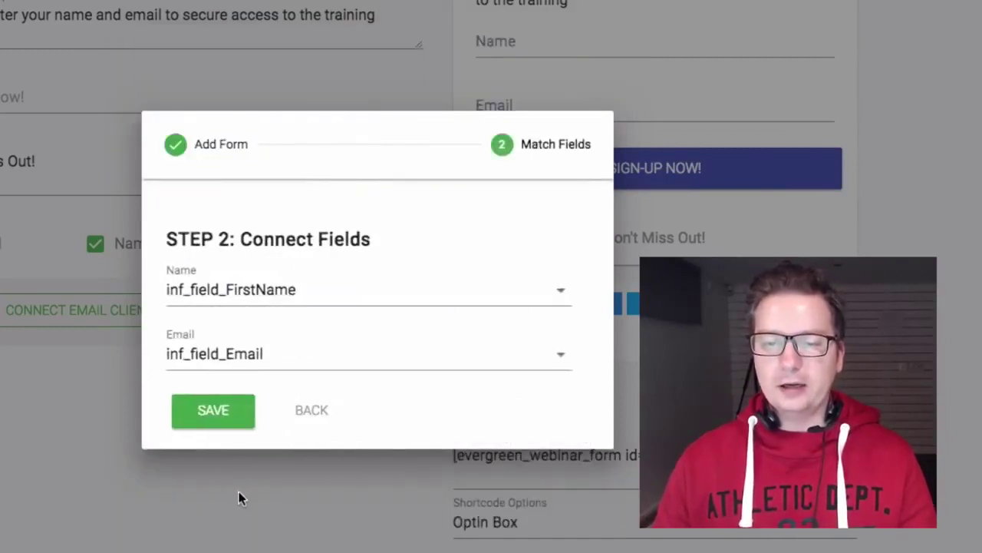
{"action": "left_click", "coordinate": [261, 288]}
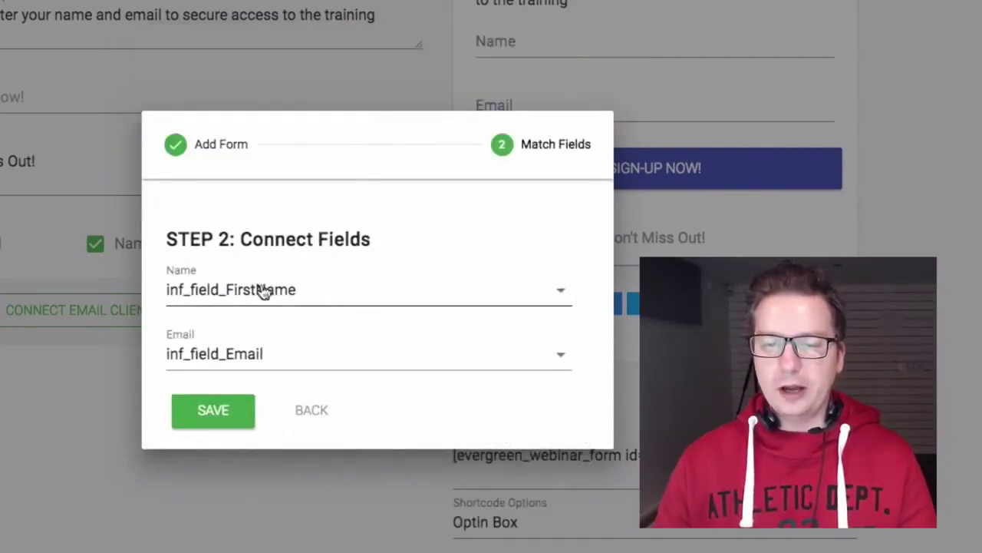
{"action": "left_click", "coordinate": [579, 326]}
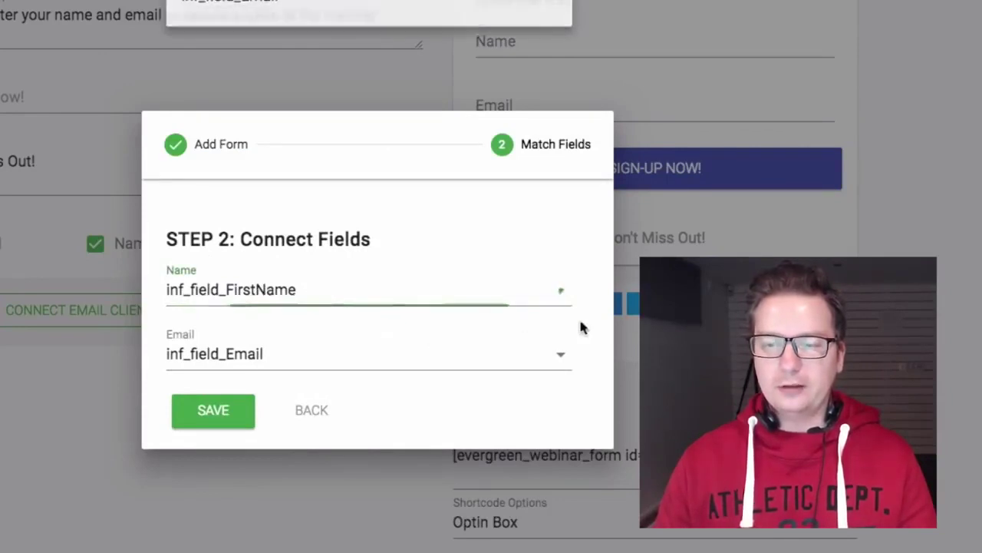
{"action": "left_click", "coordinate": [201, 421]}
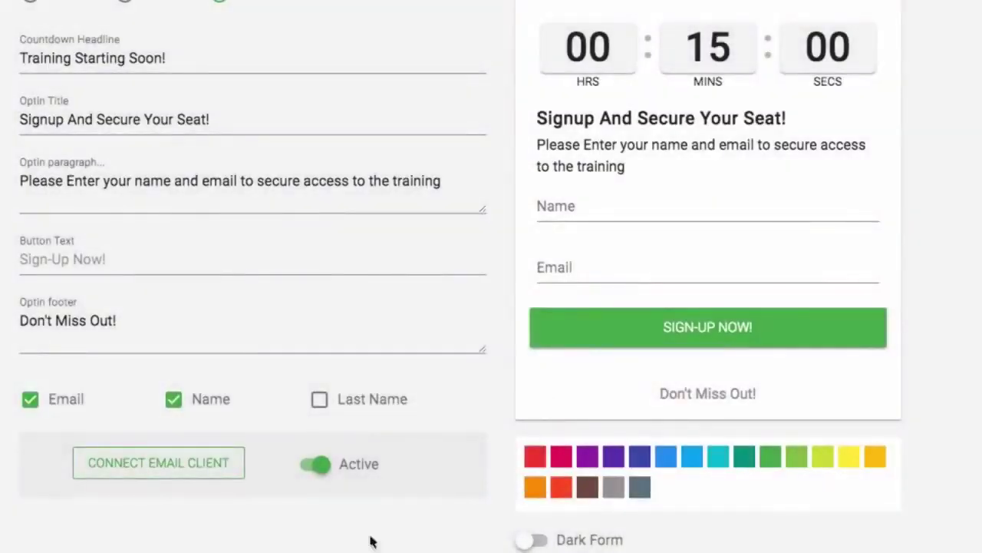
Save the webinar's current settings
{"action": "scroll", "coordinate": [568, 396], "scroll_direction": "up", "scroll_amount": 5}
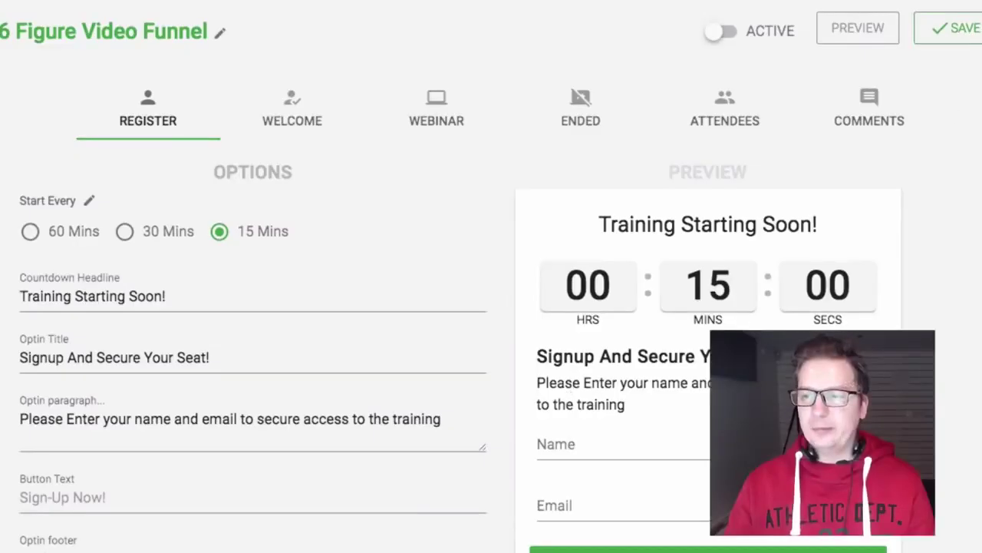
{"action": "left_click", "coordinate": [954, 29]}
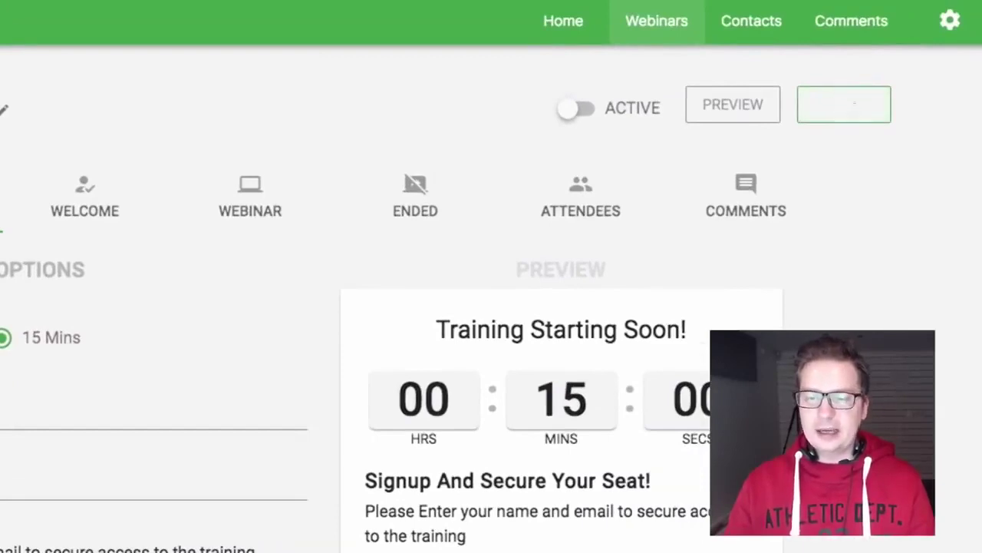
{"action": "scroll", "coordinate": [492, 307], "scroll_direction": "down", "scroll_amount": 5}
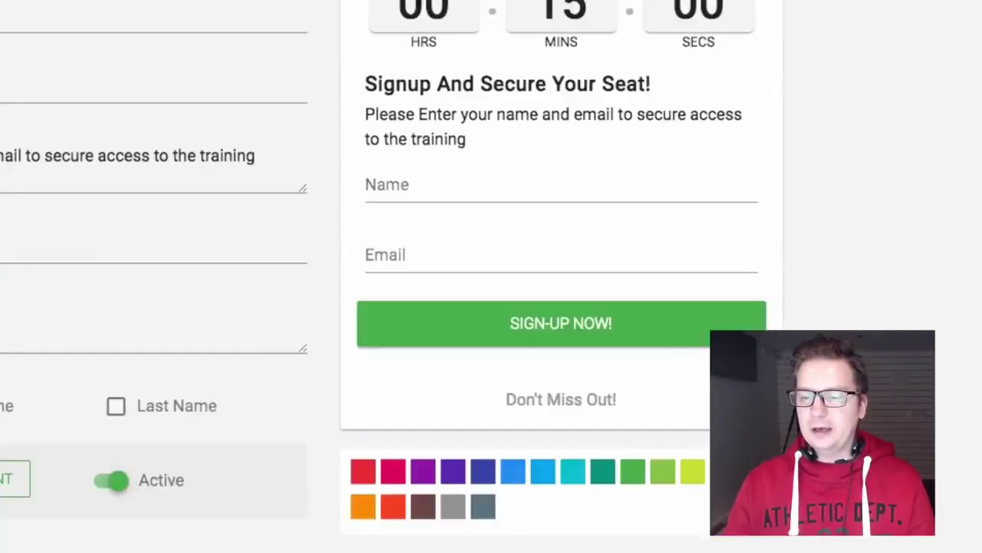
{"action": "scroll", "coordinate": [491, 307], "scroll_direction": "up", "scroll_amount": 1}
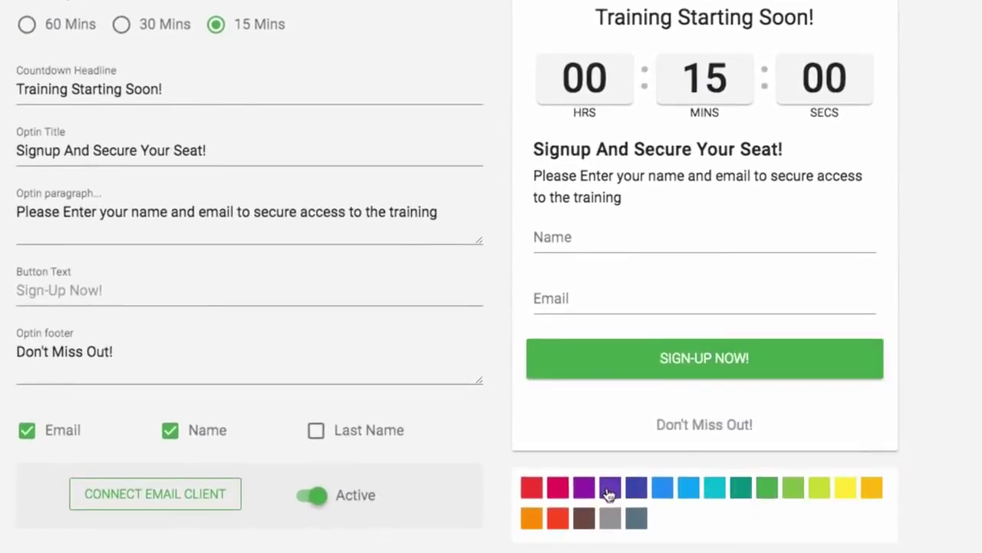
Give the form an indigo accent on a light background, then save the webinar
{"action": "left_click", "coordinate": [609, 492]}
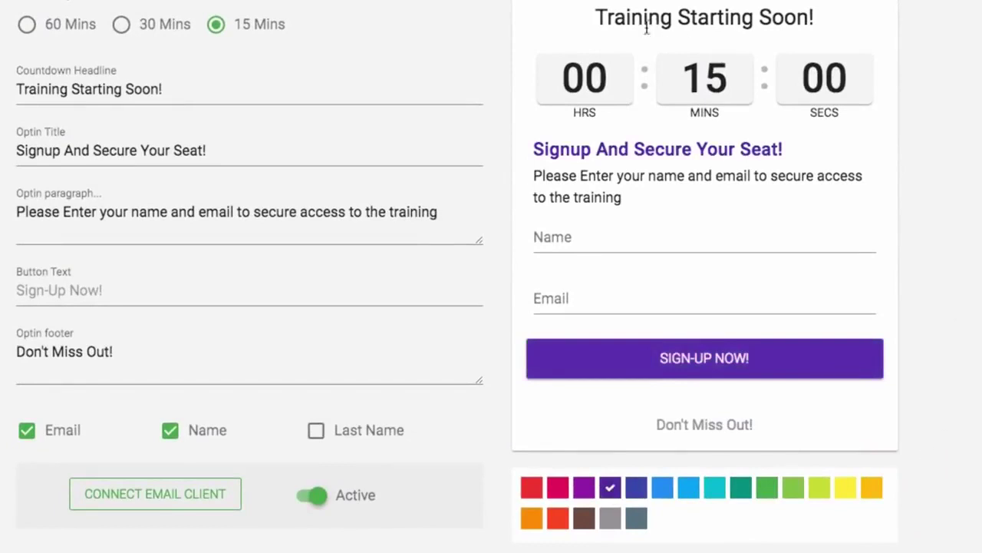
{"action": "left_click", "coordinate": [558, 488]}
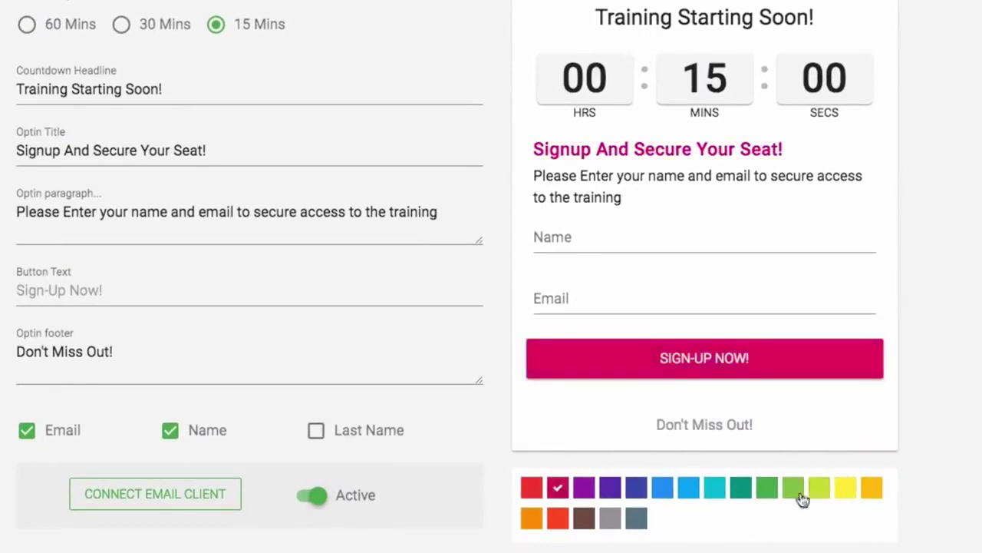
{"action": "left_click", "coordinate": [636, 488]}
{"action": "left_click", "coordinate": [594, 552]}
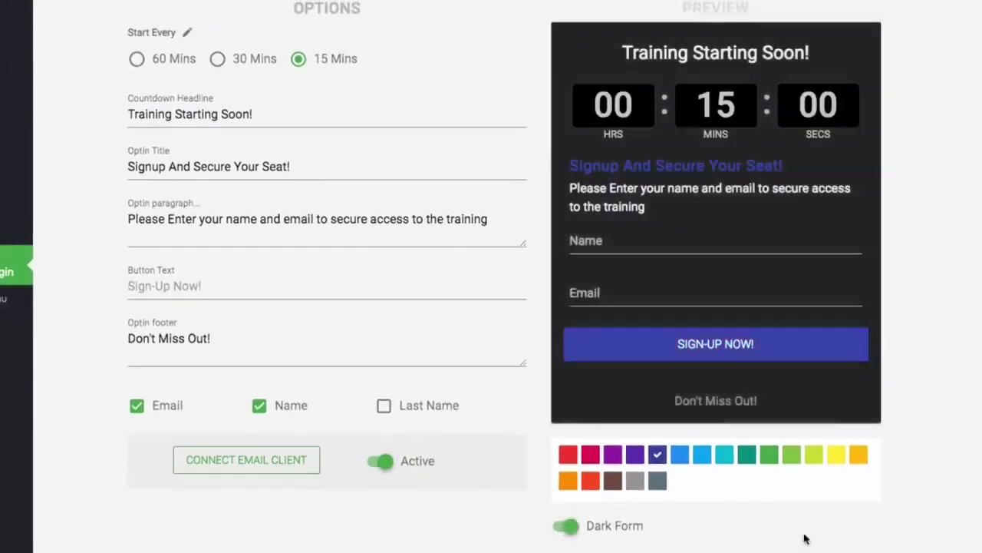
{"action": "left_click", "coordinate": [624, 527]}
{"action": "scroll", "coordinate": [937, 422], "scroll_direction": "down", "scroll_amount": 3}
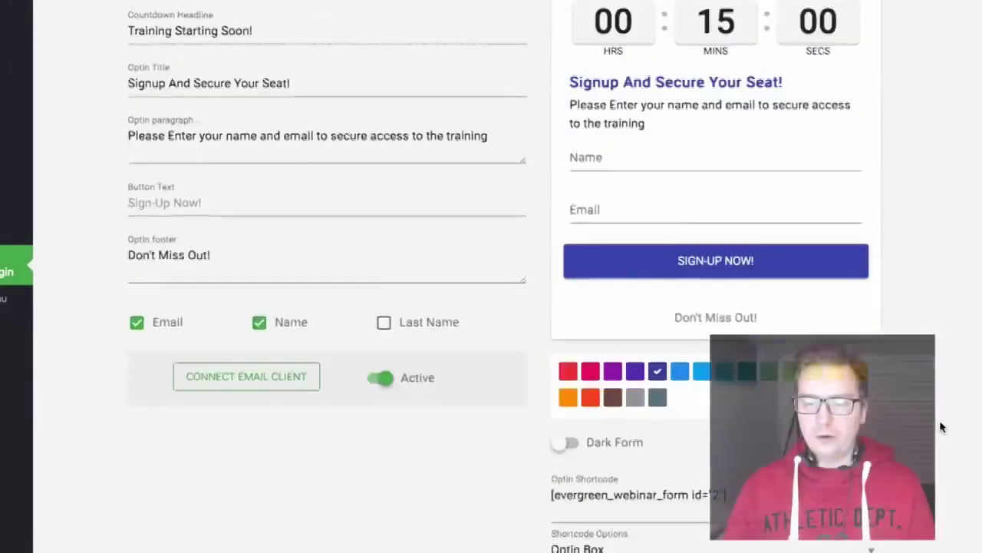
{"action": "scroll", "coordinate": [942, 421], "scroll_direction": "up", "scroll_amount": 8}
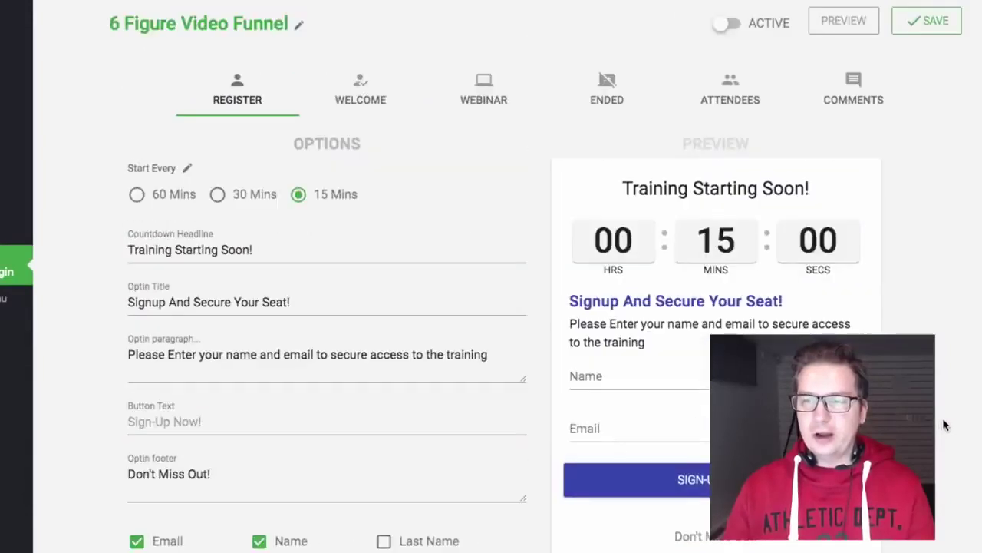
{"action": "left_click", "coordinate": [935, 21]}
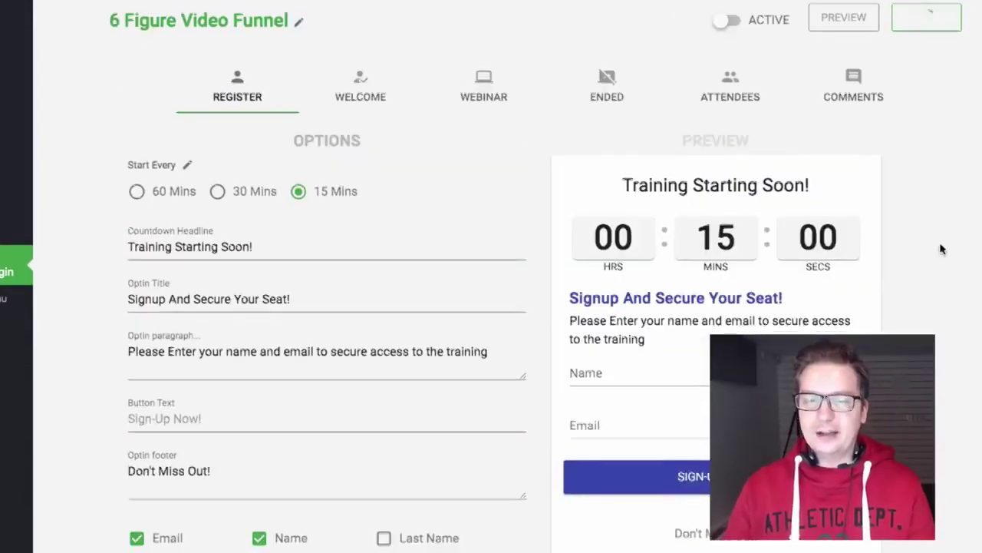
{"action": "scroll", "coordinate": [939, 241], "scroll_direction": "down", "scroll_amount": 5}
Copy the optin shortcode [evergreen_webinar_form id="2"] and go to the Welcome page settings
{"action": "left_click_drag", "start_coordinate": [729, 398], "coordinate": [543, 401]}
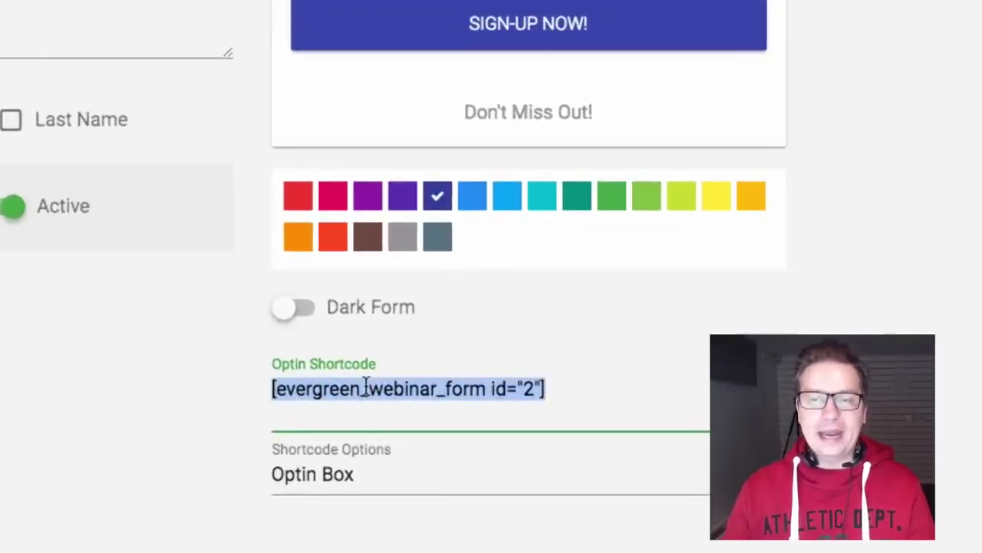
{"action": "scroll", "coordinate": [756, 329], "scroll_direction": "up", "scroll_amount": 5}
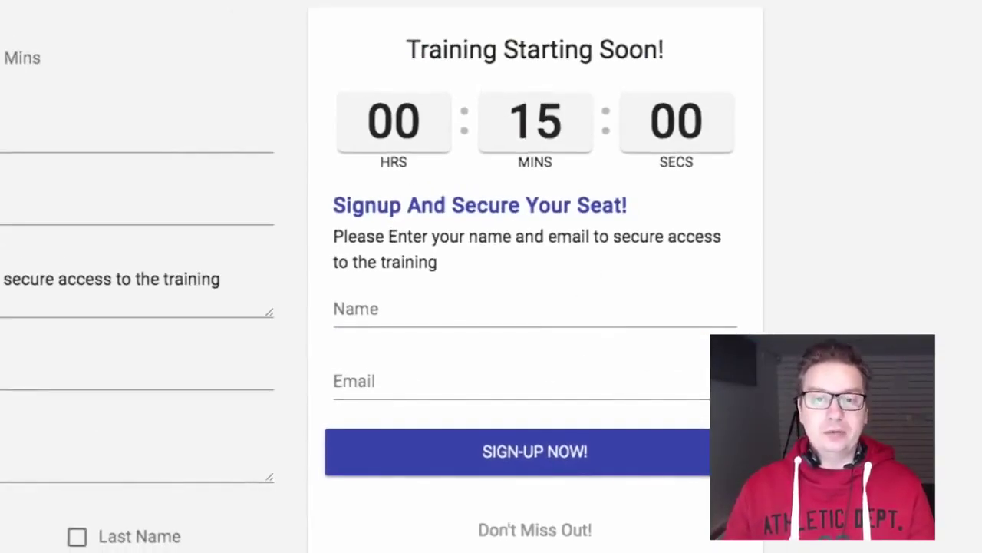
{"action": "left_click", "coordinate": [219, 55]}
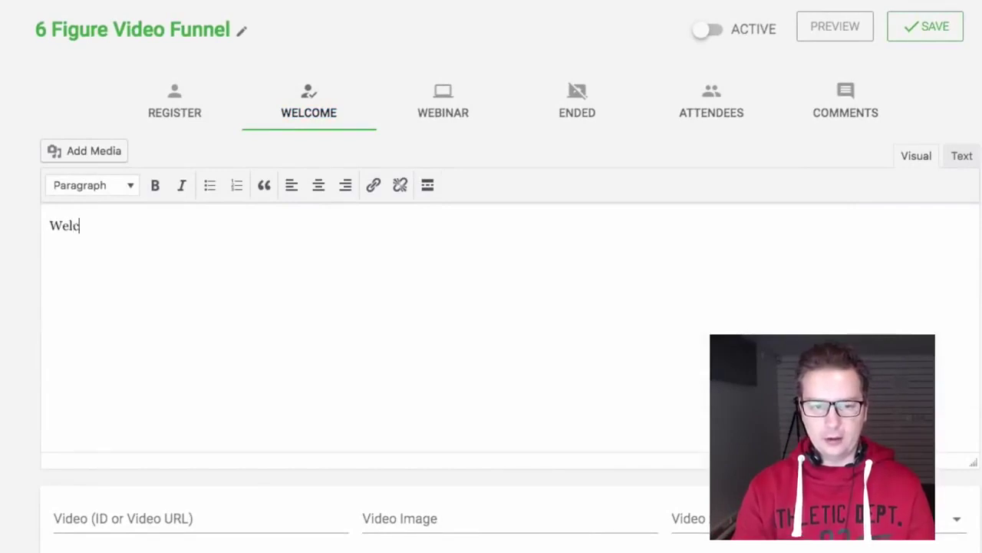
Make 'Welcome, Your Training Will Start Shortly!' a centred Heading 2
{"action": "type", "text": "ome, Your Training Will Start"}
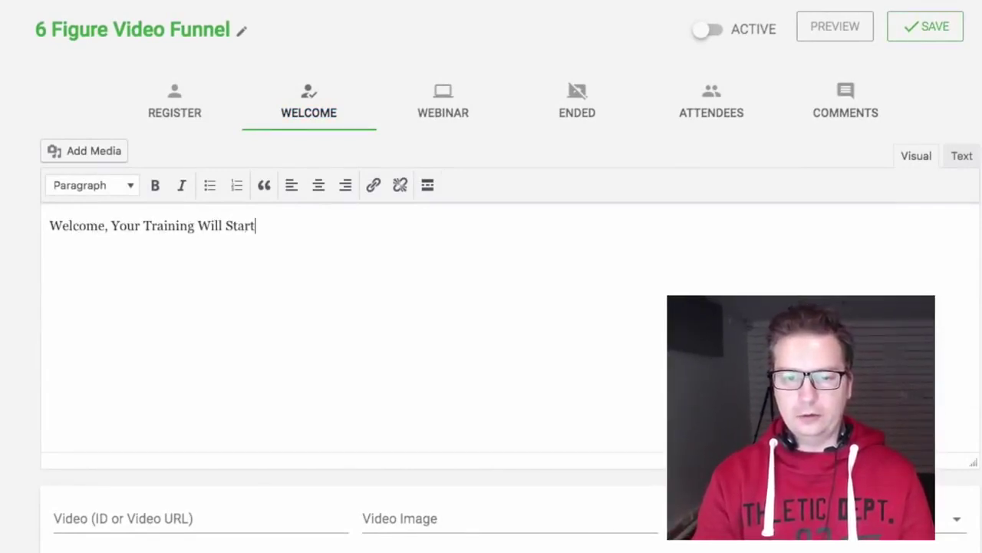
{"action": "type", "text": "!"}
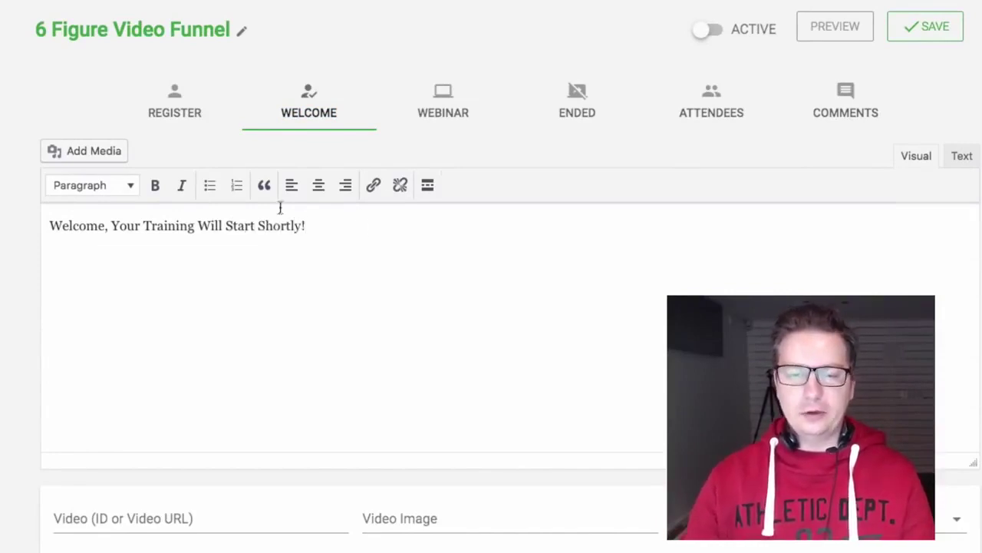
{"action": "left_click", "coordinate": [319, 190]}
{"action": "left_click_drag", "start_coordinate": [664, 225], "coordinate": [388, 223]}
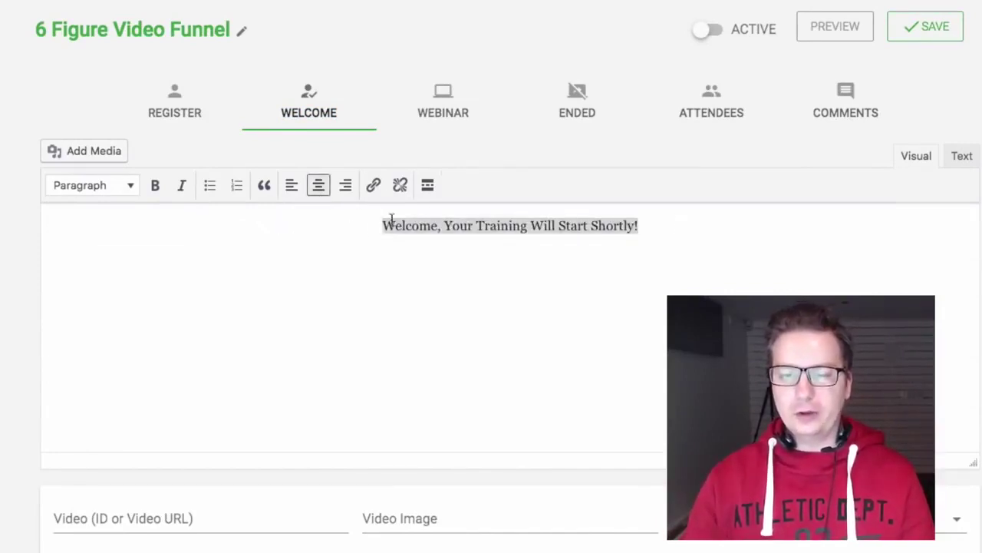
{"action": "left_click", "coordinate": [136, 188]}
{"action": "left_click", "coordinate": [143, 280]}
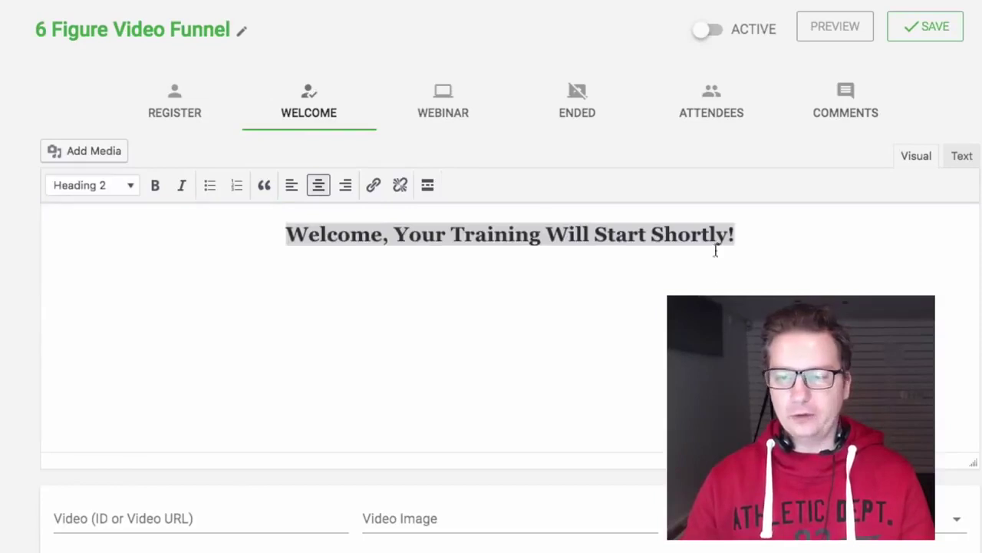
Add a centred Heading 2 {time} placeholder line below the welcome heading
{"action": "left_click", "coordinate": [782, 232]}
{"action": "key", "text": "Return"}
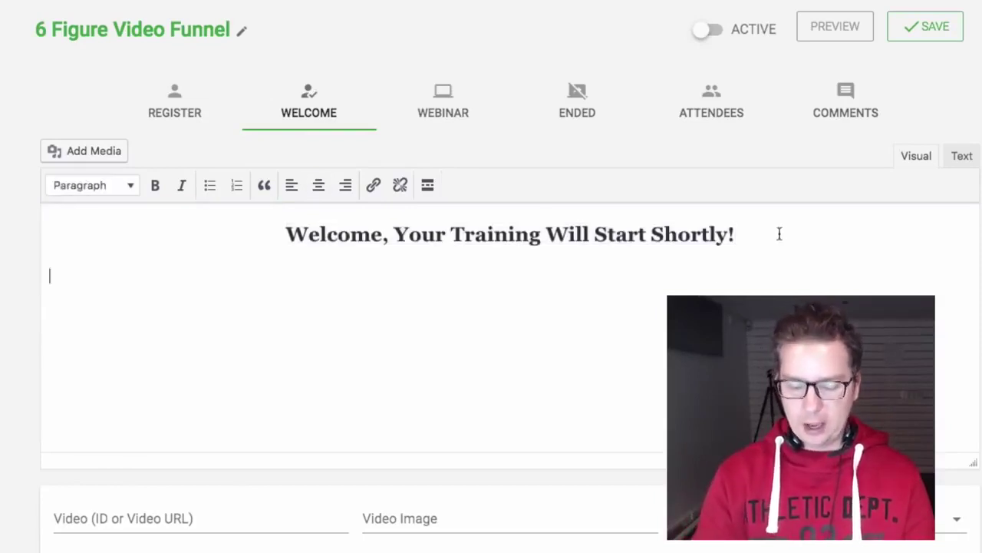
{"action": "type", "text": "{time"}
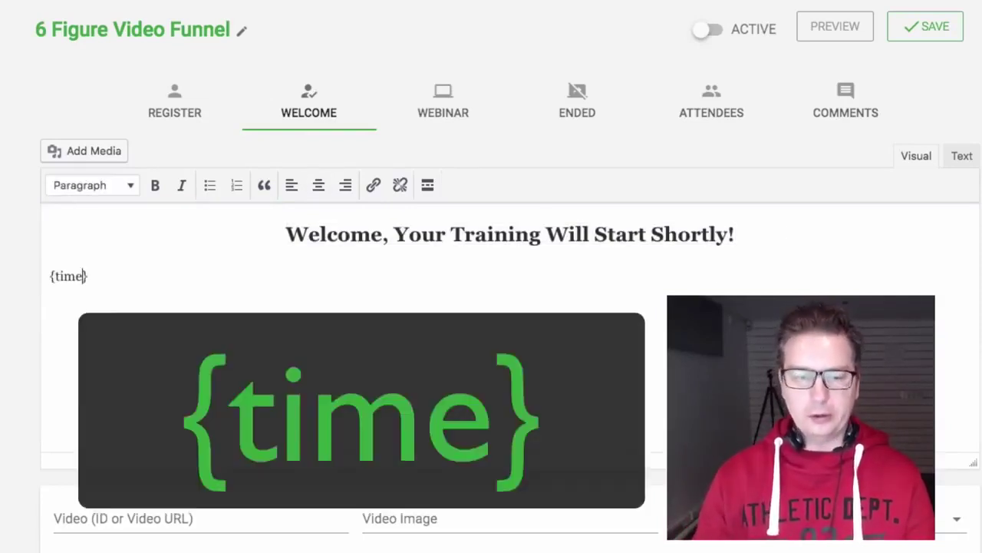
{"action": "left_click_drag", "start_coordinate": [91, 277], "coordinate": [49, 276]}
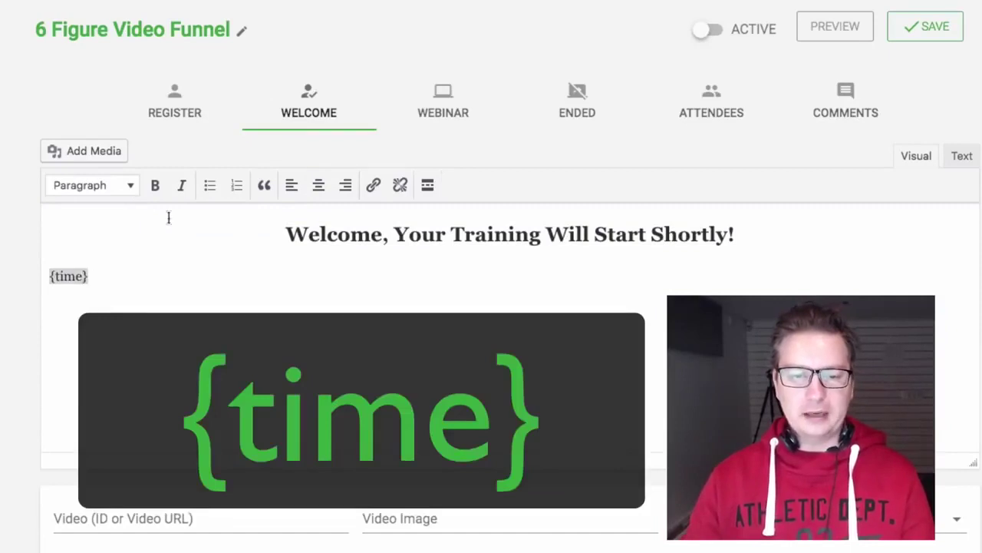
{"action": "left_click", "coordinate": [130, 186]}
{"action": "left_click", "coordinate": [114, 281]}
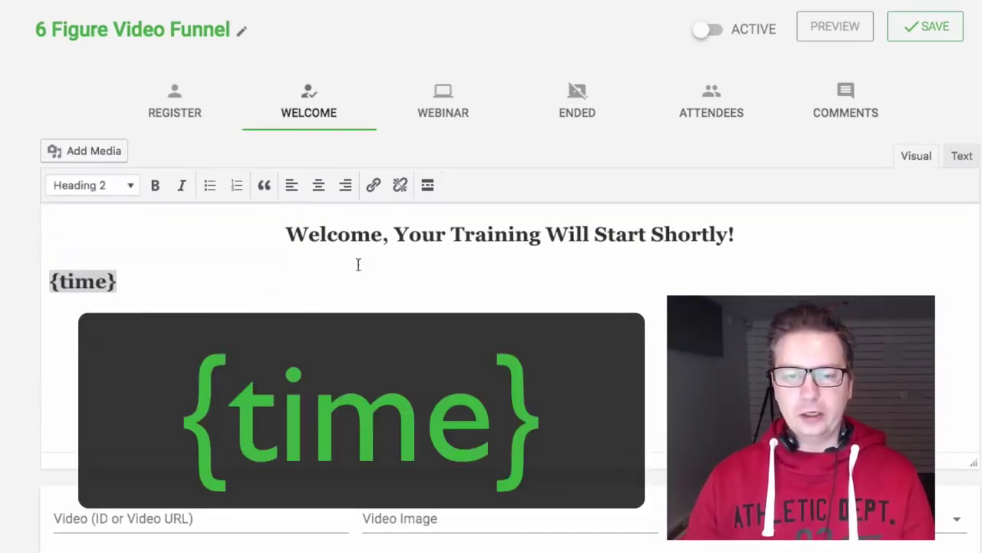
{"action": "left_click", "coordinate": [319, 186]}
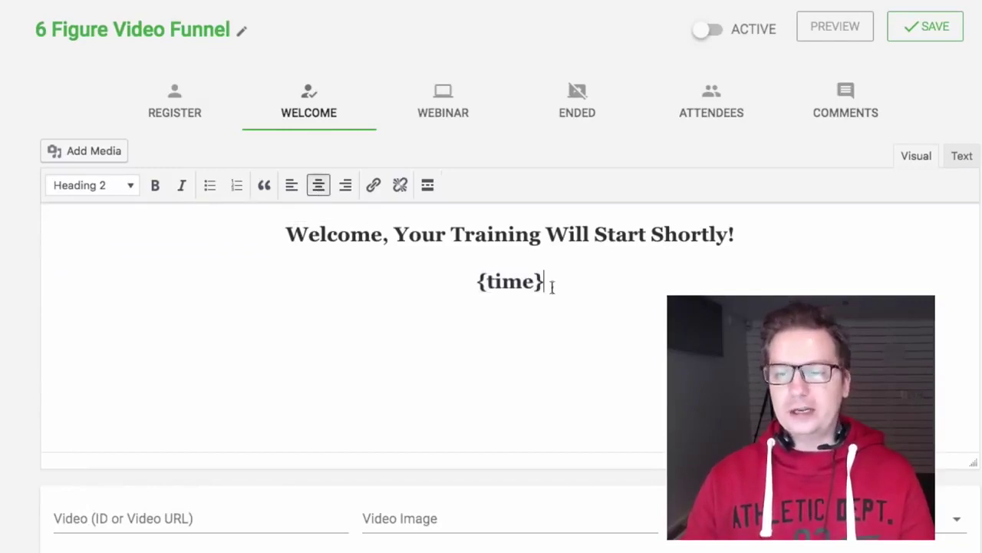
Save the Welcome page changes
{"action": "scroll", "coordinate": [640, 386], "scroll_direction": "down", "scroll_amount": 2}
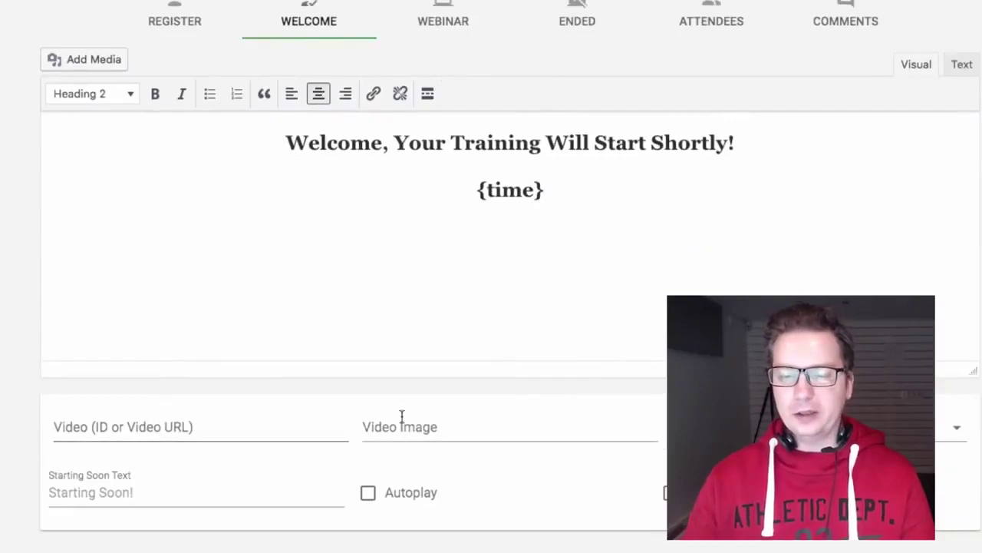
{"action": "scroll", "coordinate": [506, 307], "scroll_direction": "up", "scroll_amount": 2}
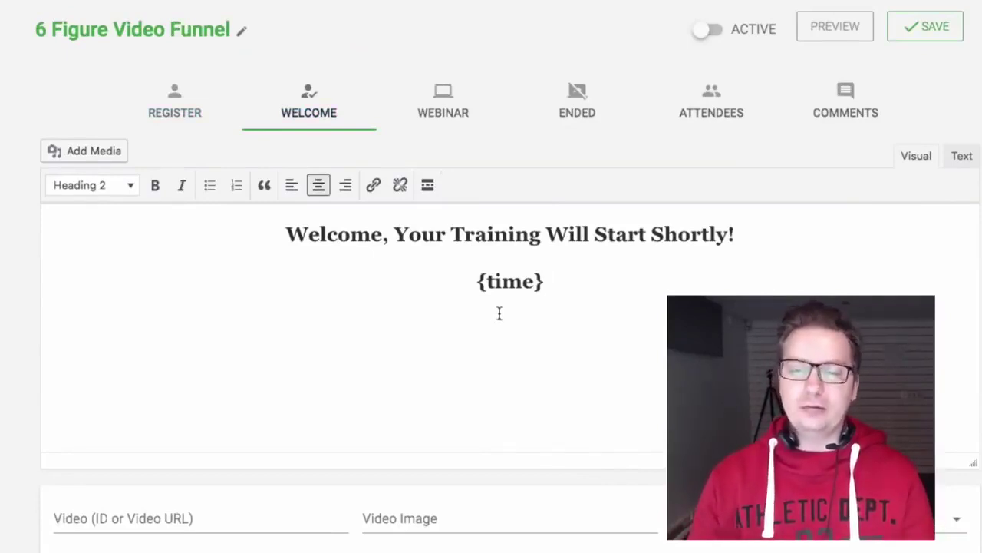
{"action": "left_click", "coordinate": [926, 14]}
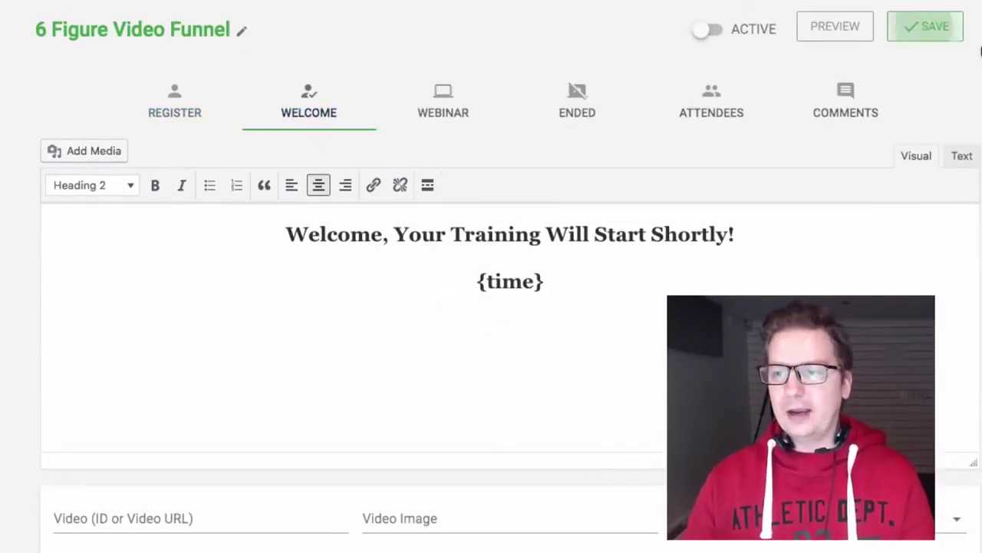
{"action": "left_click", "coordinate": [443, 109]}
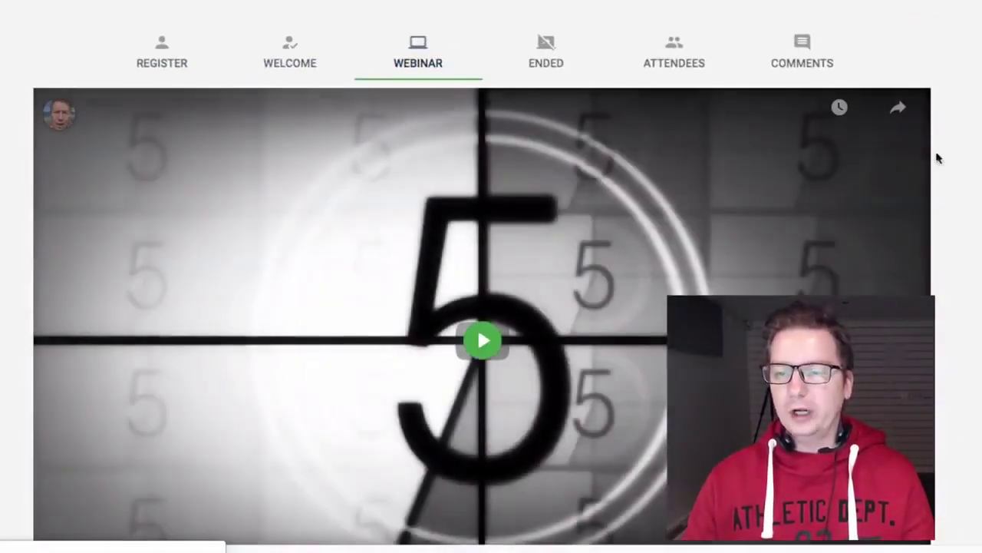
Set the webinar video to YouTube ID 0FFWO8KskLA
{"action": "scroll", "coordinate": [968, 165], "scroll_direction": "down", "scroll_amount": 4}
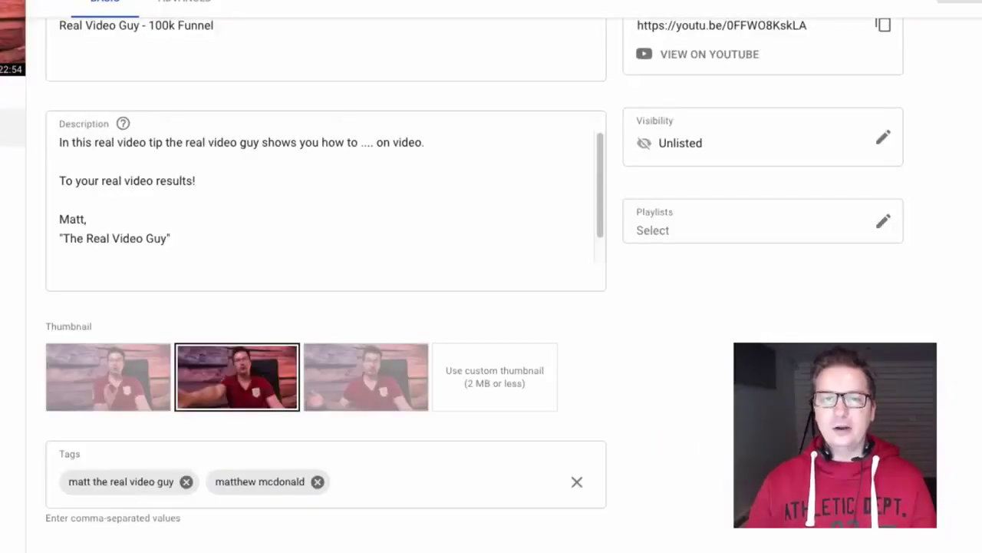
{"action": "right_click", "coordinate": [166, 0]}
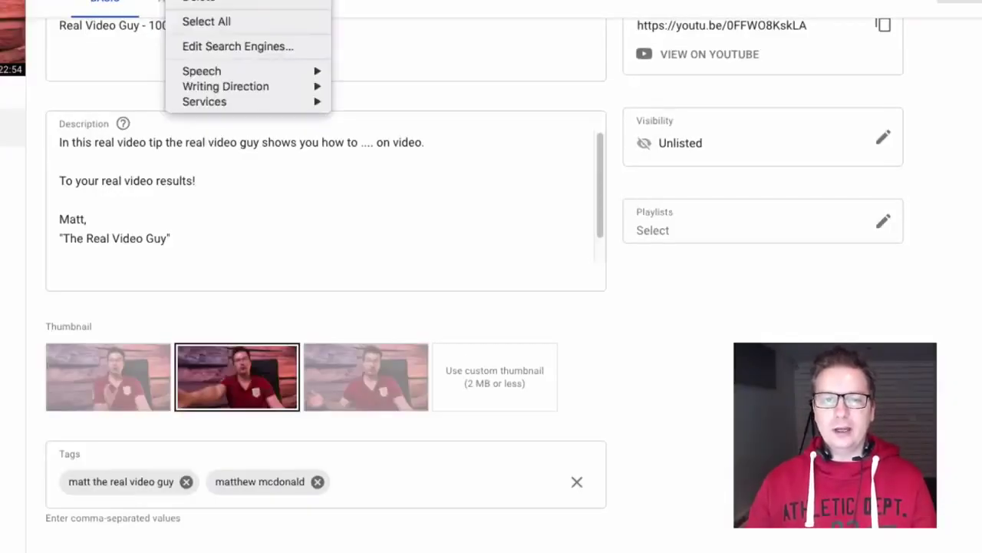
{"action": "key", "text": "Escape"}
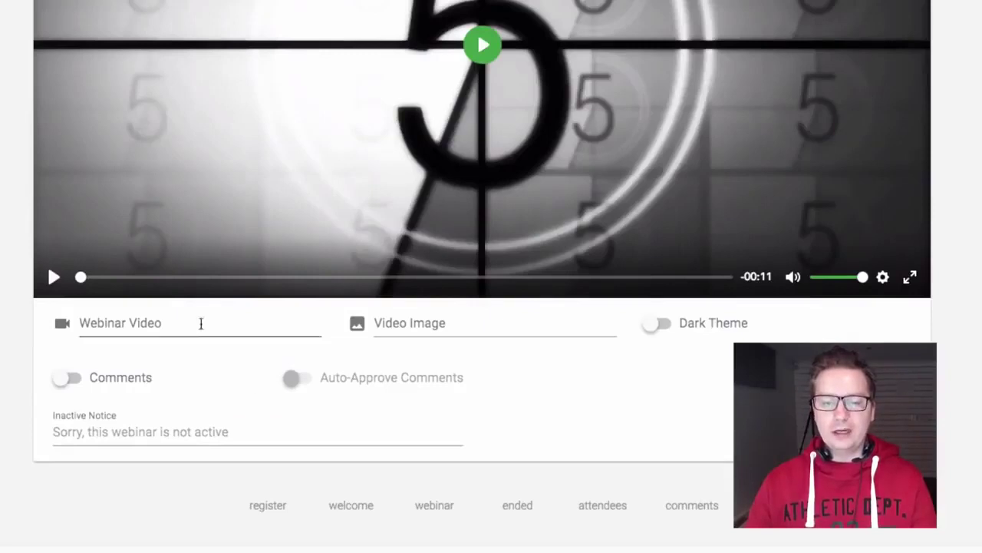
{"action": "left_click", "coordinate": [201, 323]}
{"action": "type", "text": "0FFWO8KskLA"}
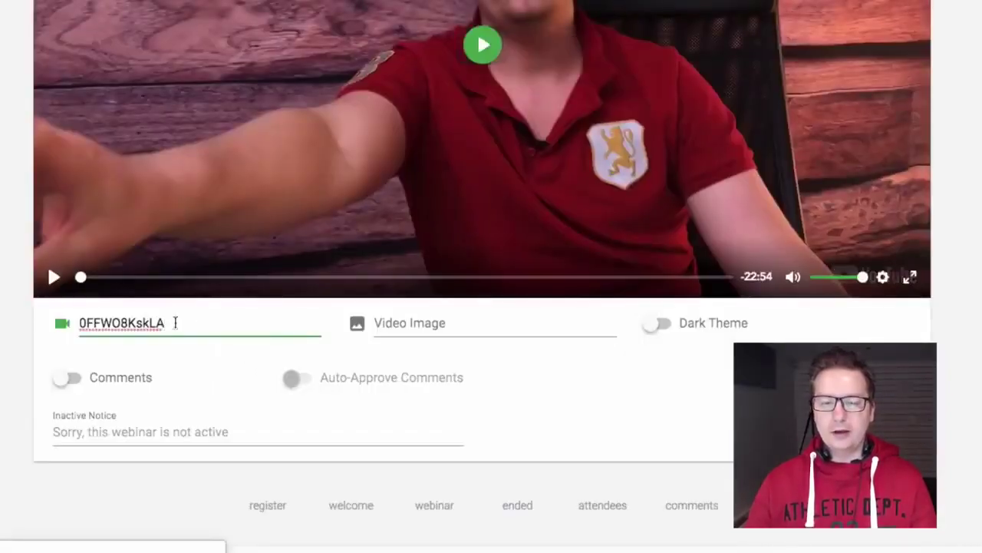
{"action": "left_click", "coordinate": [399, 321]}
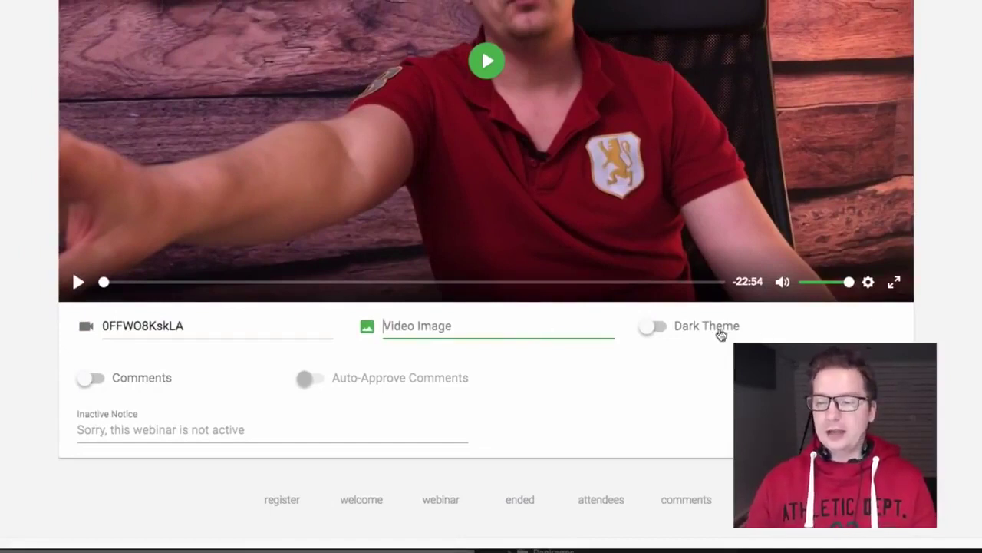
Switch on Comments and Auto-Approve Comments, then toggle the webinar to active
{"action": "left_click", "coordinate": [148, 383]}
{"action": "left_click", "coordinate": [436, 388]}
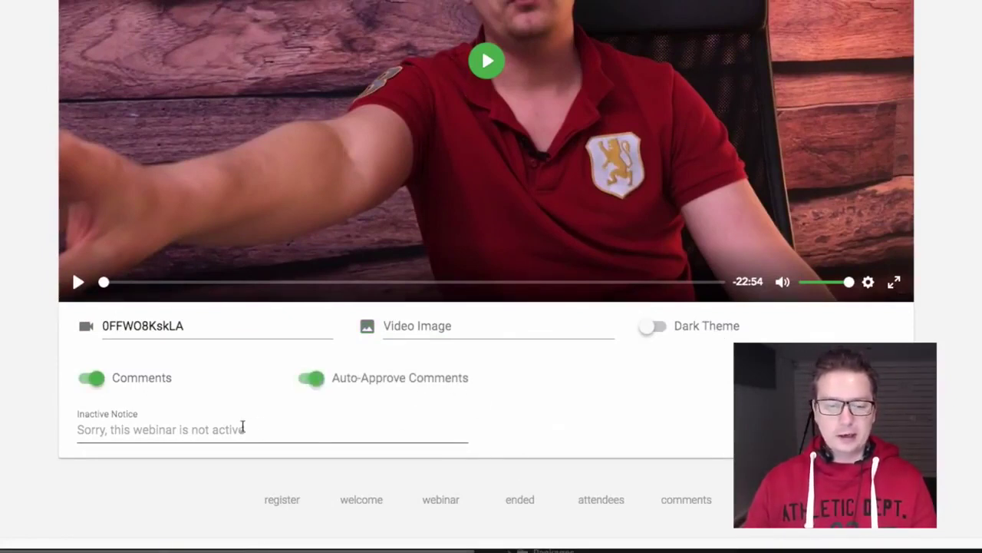
{"action": "left_click", "coordinate": [274, 432]}
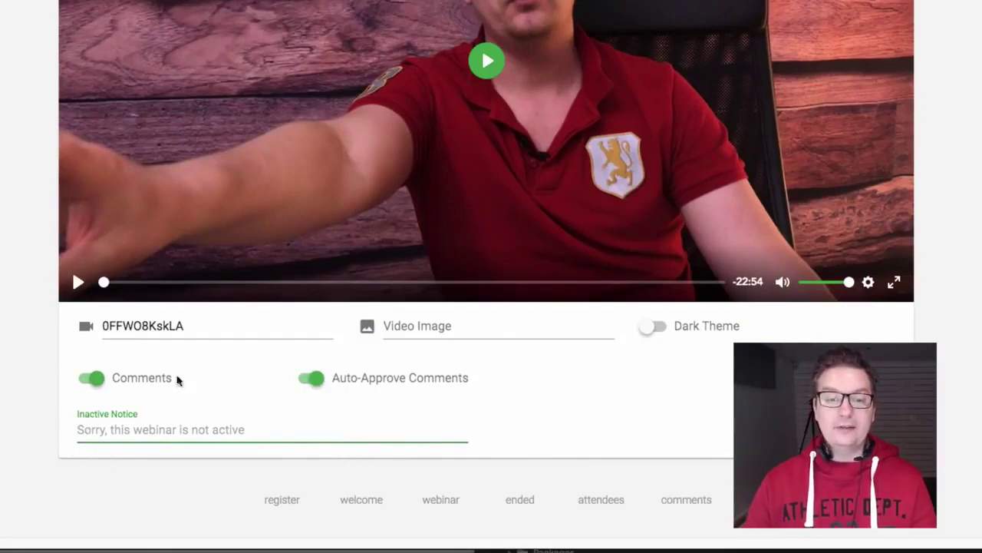
{"action": "scroll", "coordinate": [82, 140], "scroll_direction": "up", "scroll_amount": 4}
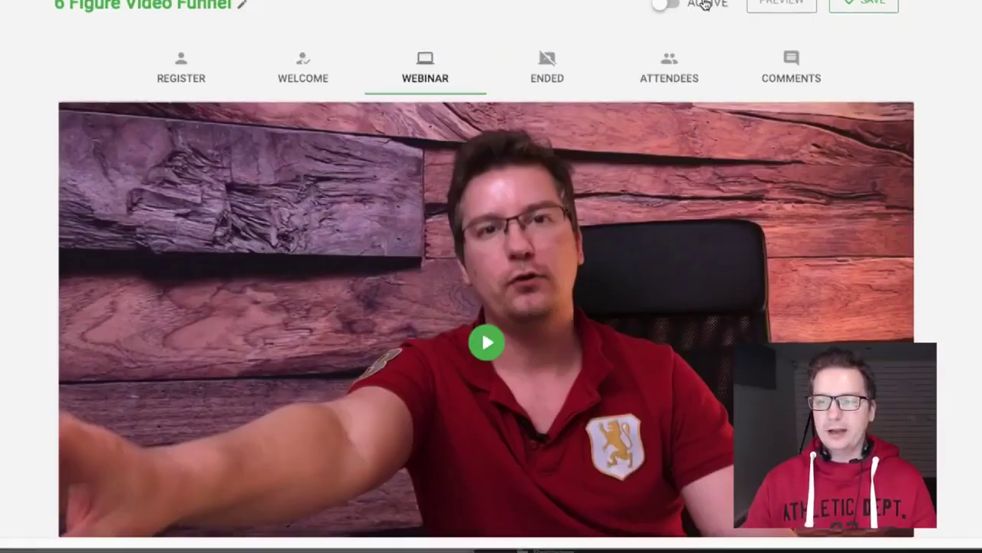
{"action": "left_click", "coordinate": [708, 3]}
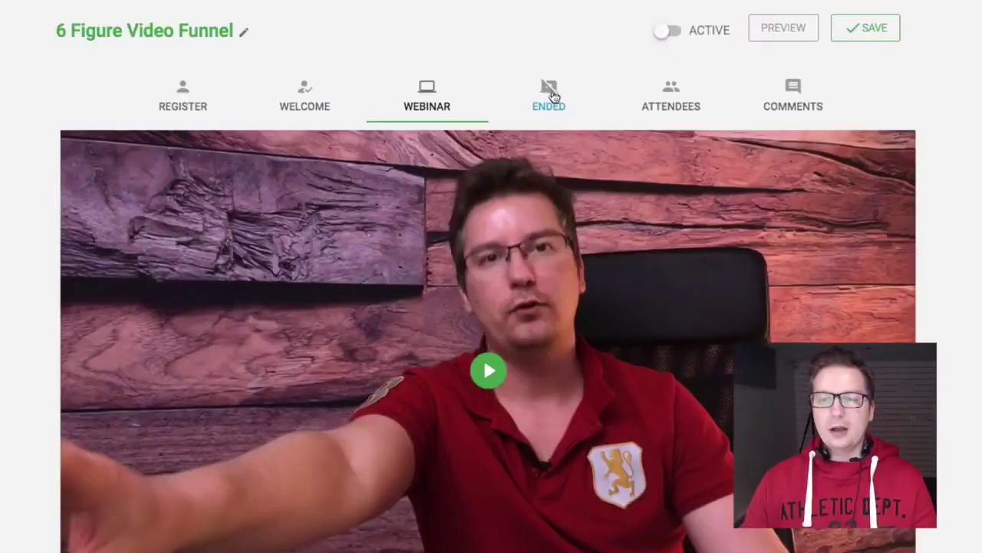
Add a centred Heading 2 'Thank You For Your Attendance!' to the Ended page and save
{"action": "left_click", "coordinate": [552, 96]}
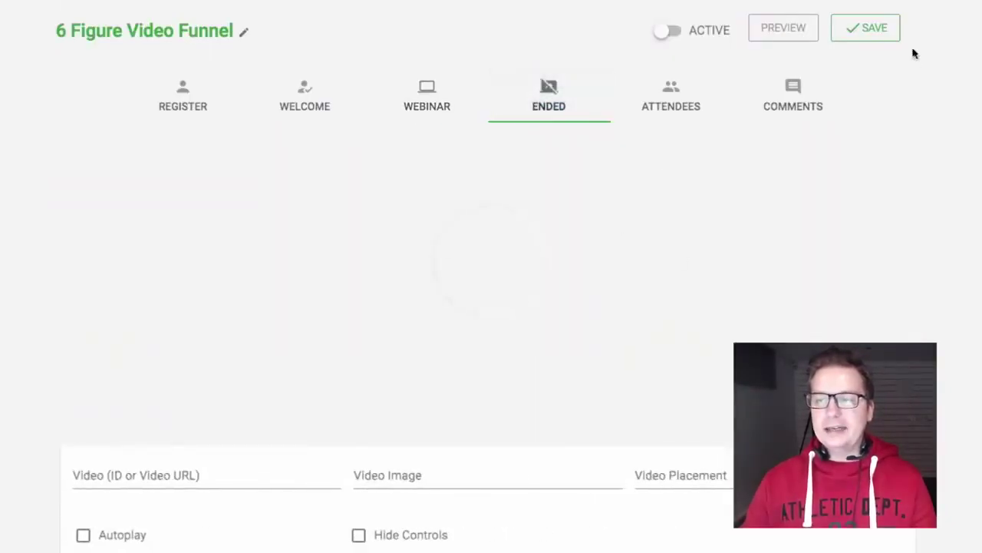
{"action": "left_click", "coordinate": [875, 32]}
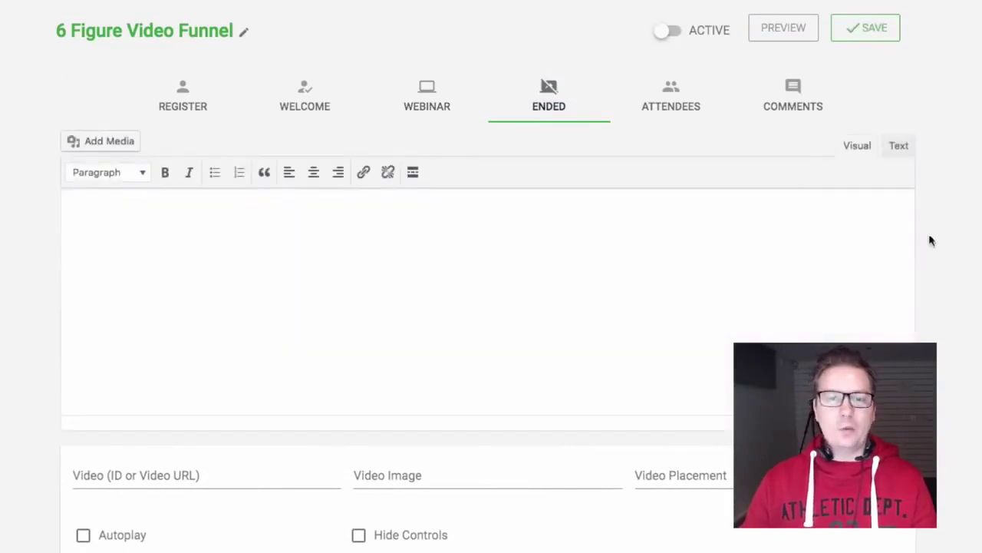
{"action": "left_click", "coordinate": [671, 258]}
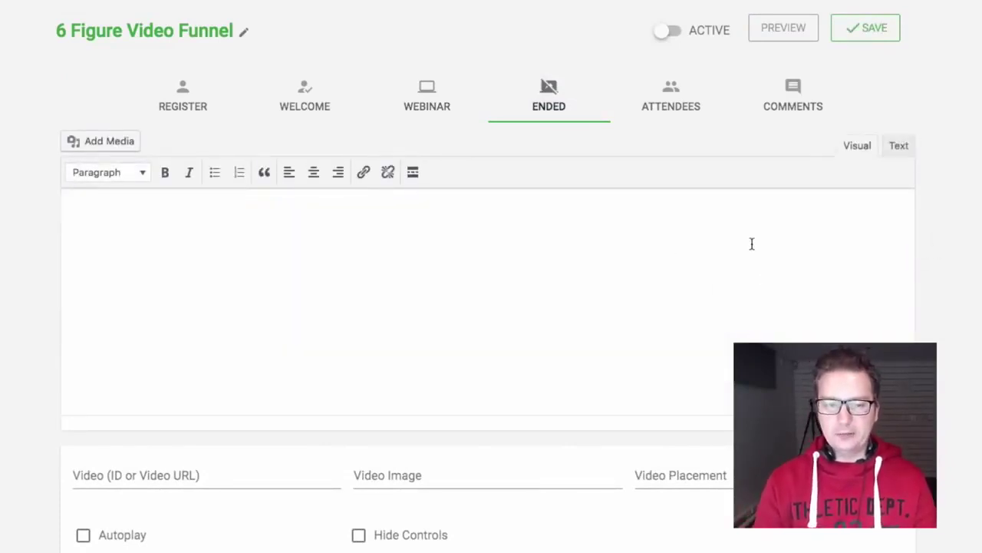
{"action": "type", "text": "Thank You For Your Attendance!"}
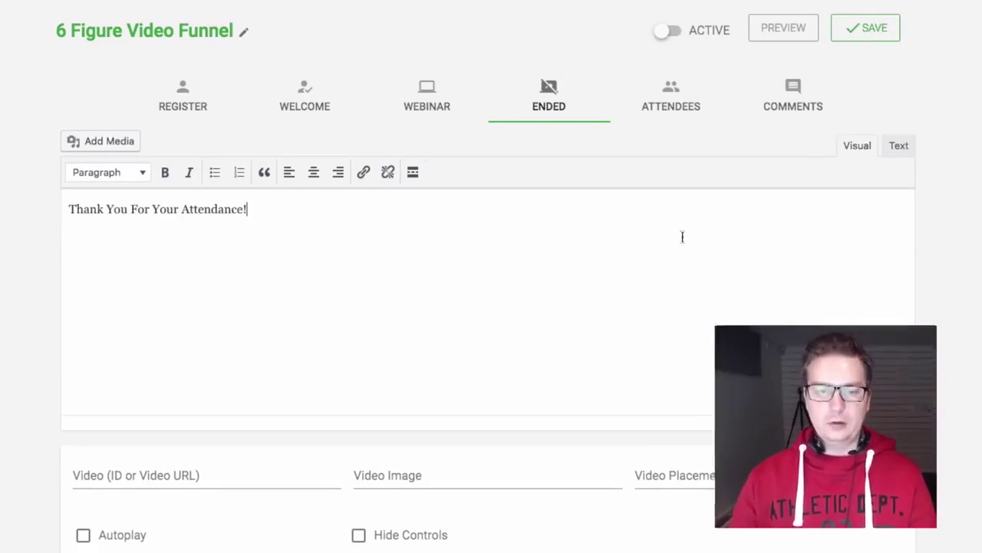
{"action": "left_click", "coordinate": [104, 172]}
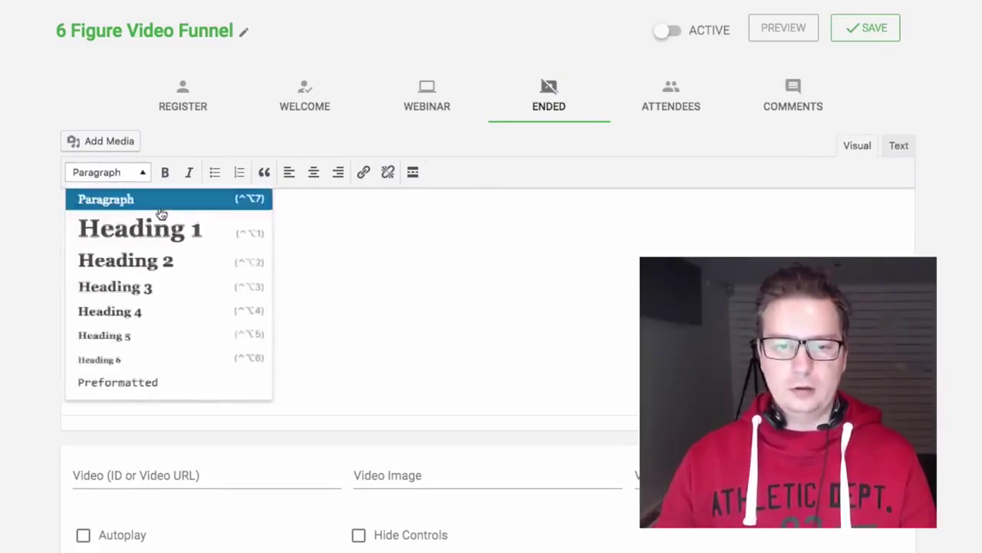
{"action": "left_click", "coordinate": [160, 262]}
{"action": "left_click", "coordinate": [313, 172]}
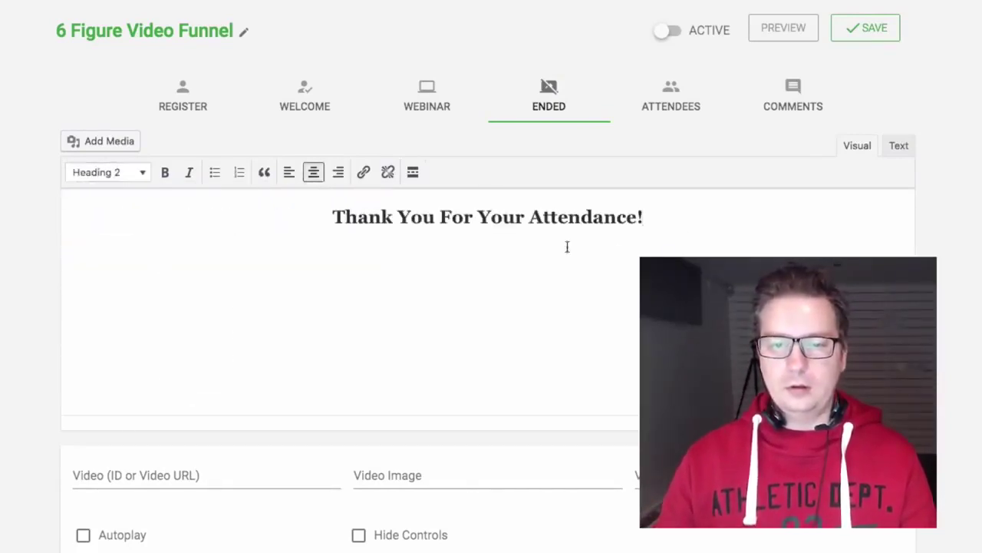
{"action": "left_click", "coordinate": [888, 23]}
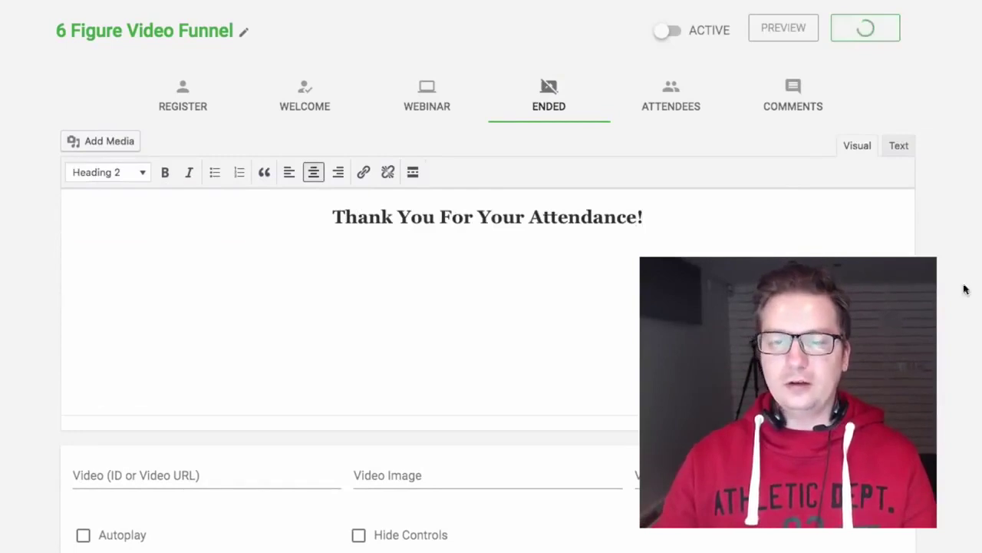
Review the video placement choices without changing them, then open the Attendees list
{"action": "scroll", "coordinate": [491, 307], "scroll_direction": "down", "scroll_amount": 1}
{"action": "scroll", "coordinate": [78, 307], "scroll_direction": "up", "scroll_amount": 1}
{"action": "scroll", "coordinate": [78, 307], "scroll_direction": "down", "scroll_amount": 2}
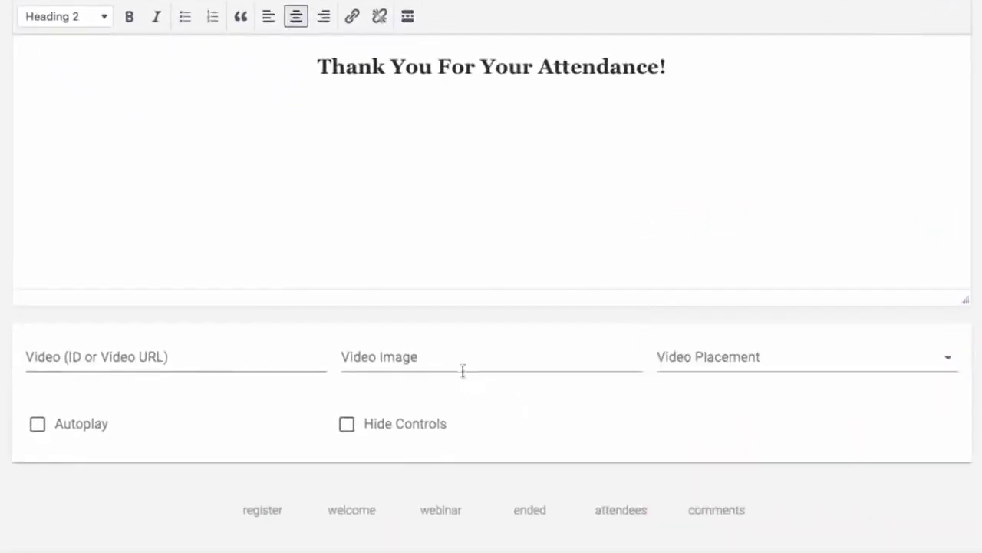
{"action": "left_click", "coordinate": [907, 368]}
{"action": "left_click", "coordinate": [902, 460]}
{"action": "scroll", "coordinate": [509, 246], "scroll_direction": "up", "scroll_amount": 3}
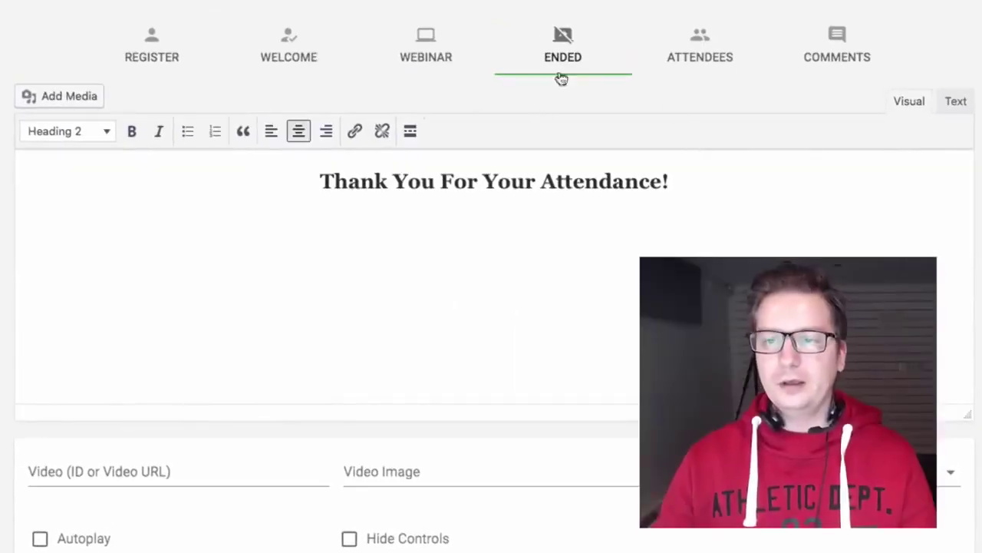
{"action": "left_click", "coordinate": [706, 53]}
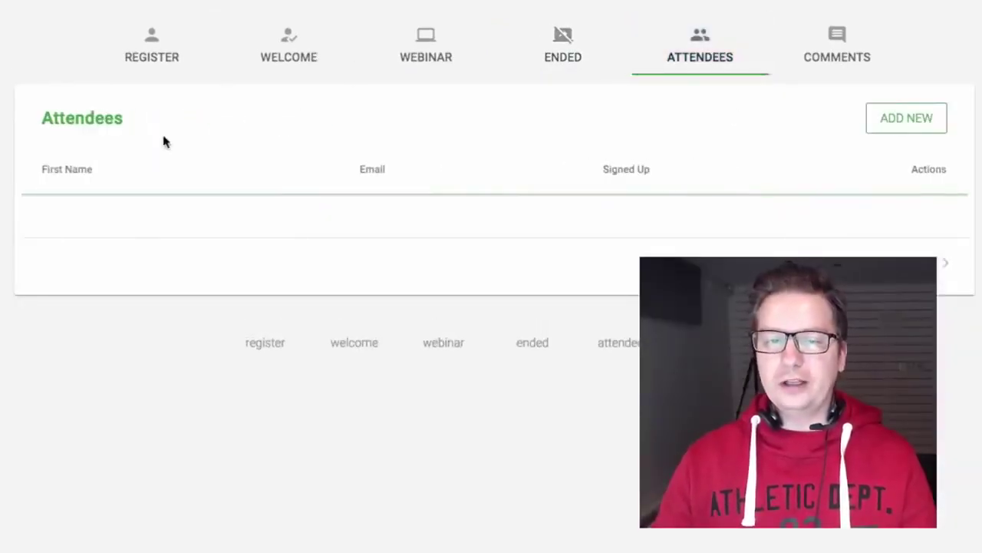
Sort the empty attendee list by Email, then view the webinar's Comments list
{"action": "left_click", "coordinate": [444, 186]}
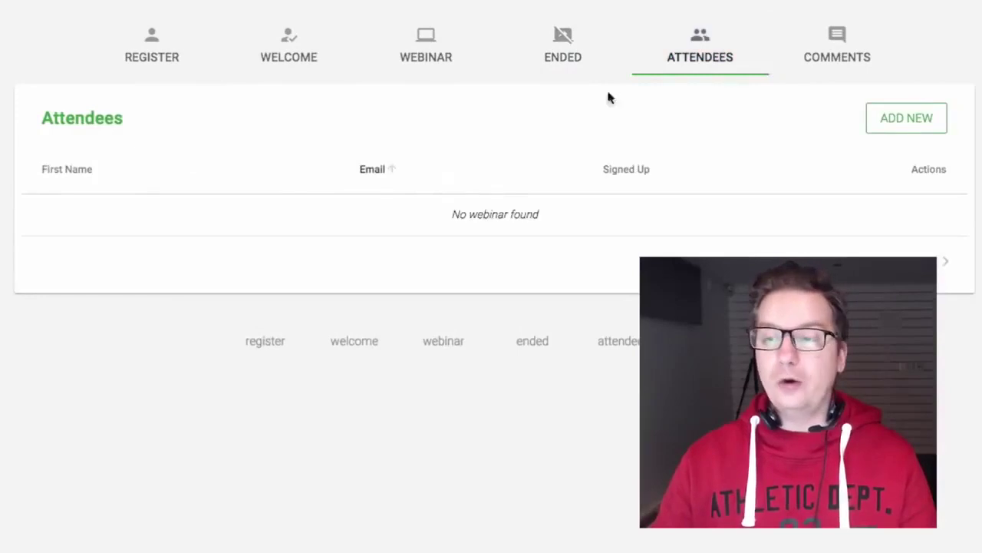
{"action": "left_click", "coordinate": [838, 49]}
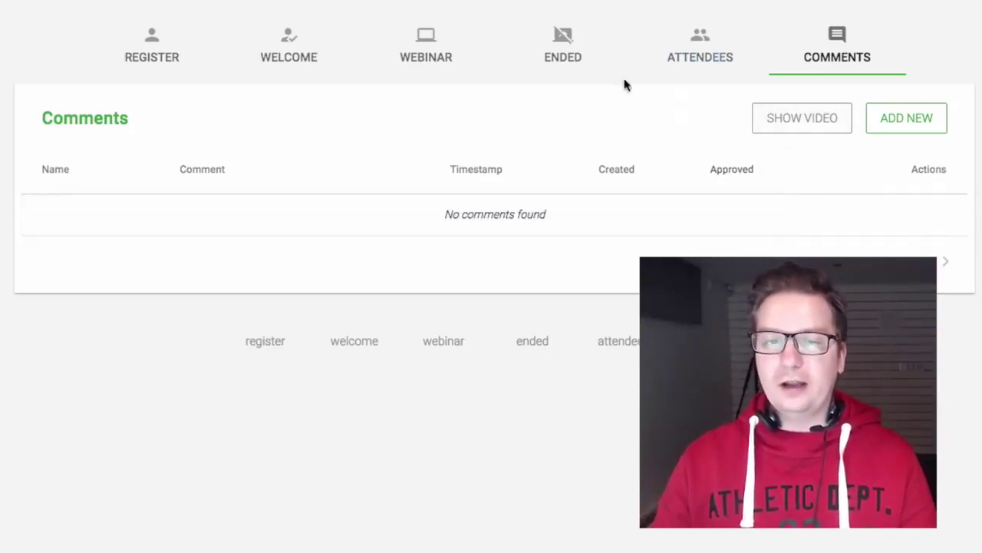
Post the test comment 'Hello Testing!' in the webinar preview, then exit the preview
{"action": "left_click", "coordinate": [804, 81]}
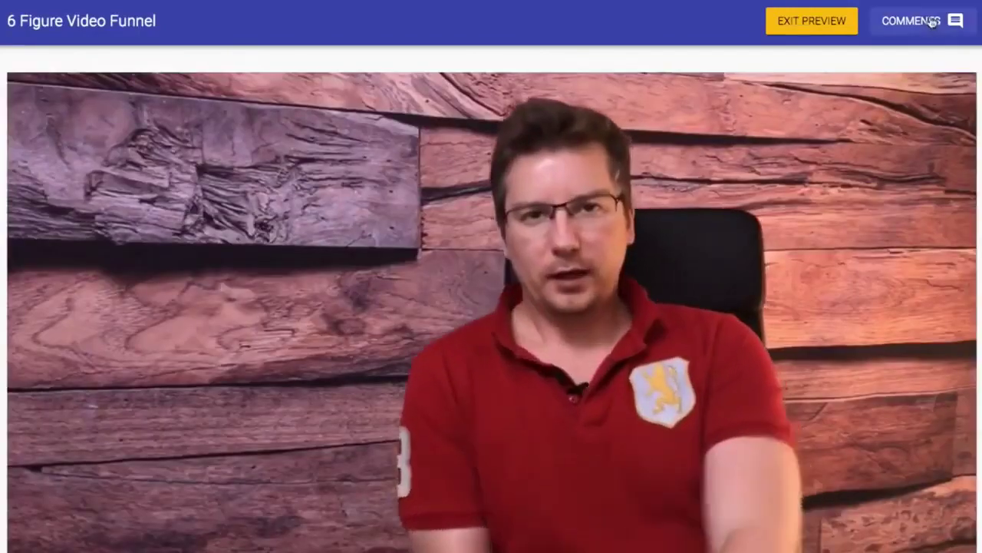
{"action": "left_click", "coordinate": [932, 22]}
{"action": "scroll", "coordinate": [900, 418], "scroll_direction": "down", "scroll_amount": 1}
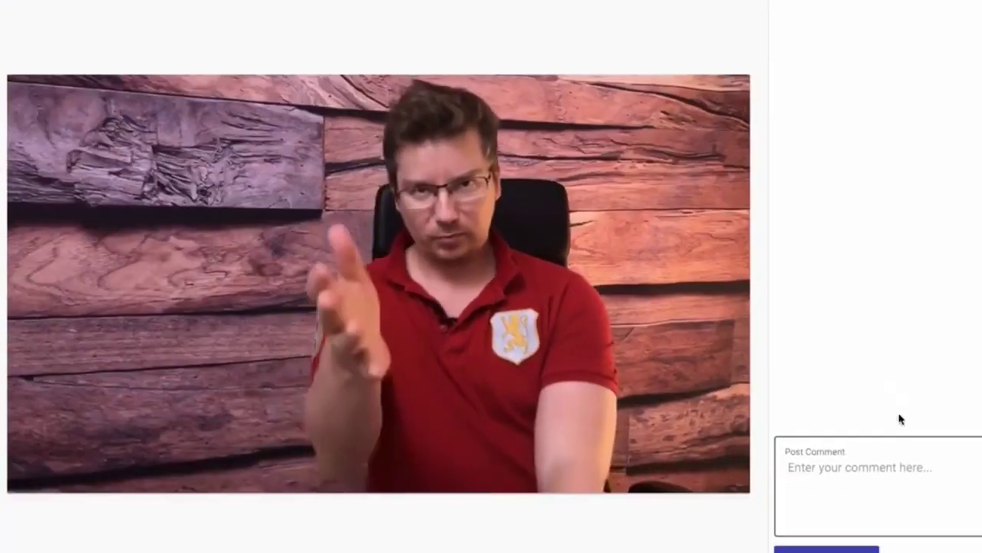
{"action": "left_click", "coordinate": [898, 482]}
{"action": "type", "text": "Hello"}
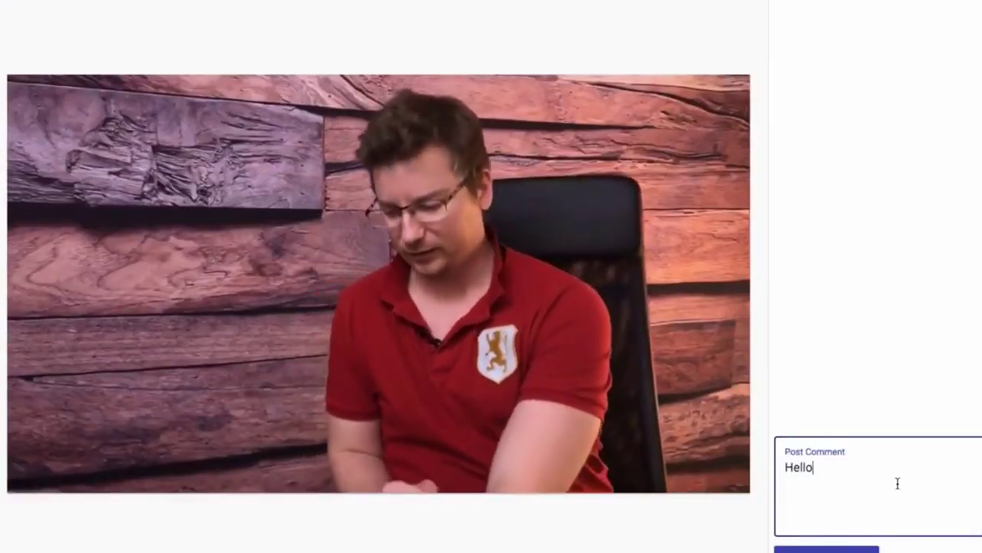
{"action": "type", "text": " Testing!"}
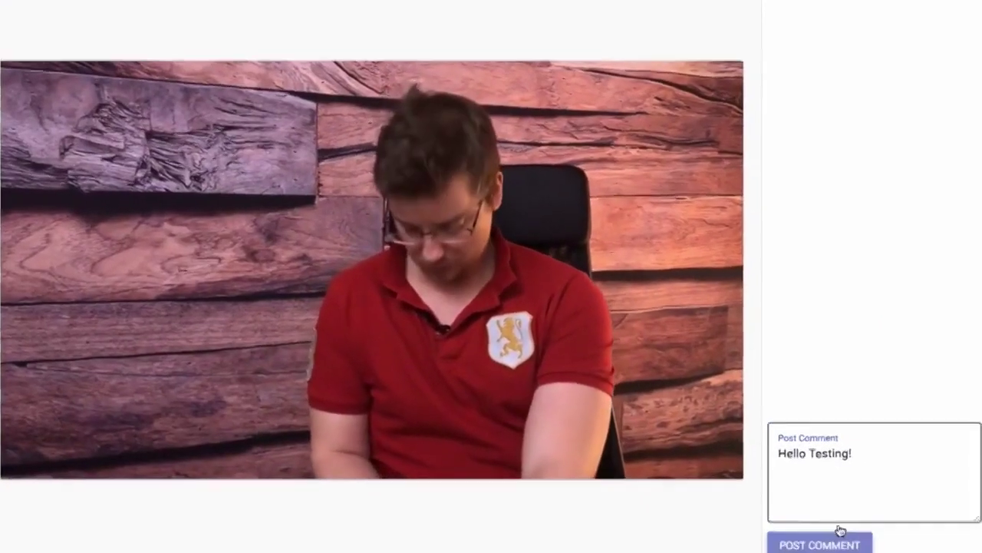
{"action": "left_click", "coordinate": [844, 548]}
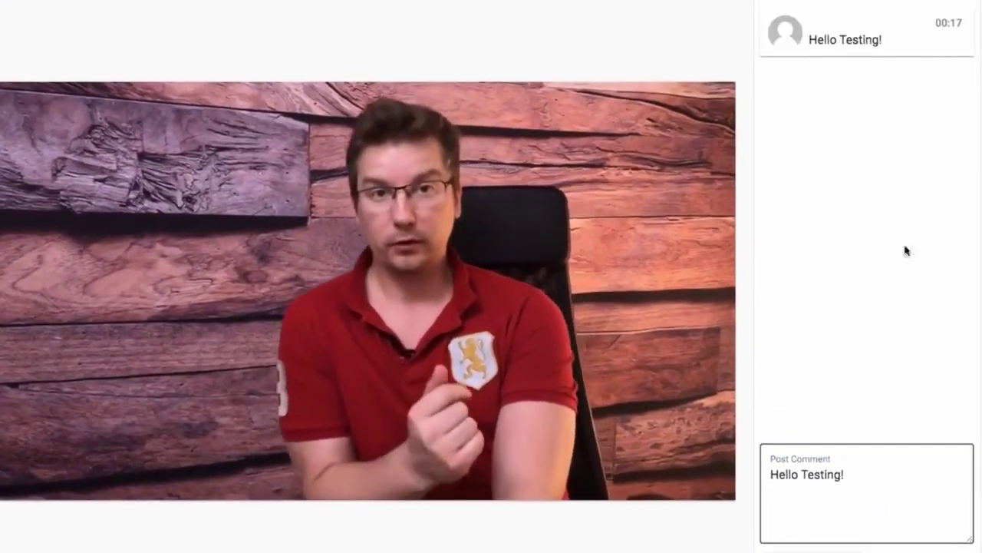
{"action": "scroll", "coordinate": [903, 51], "scroll_direction": "up", "scroll_amount": 1}
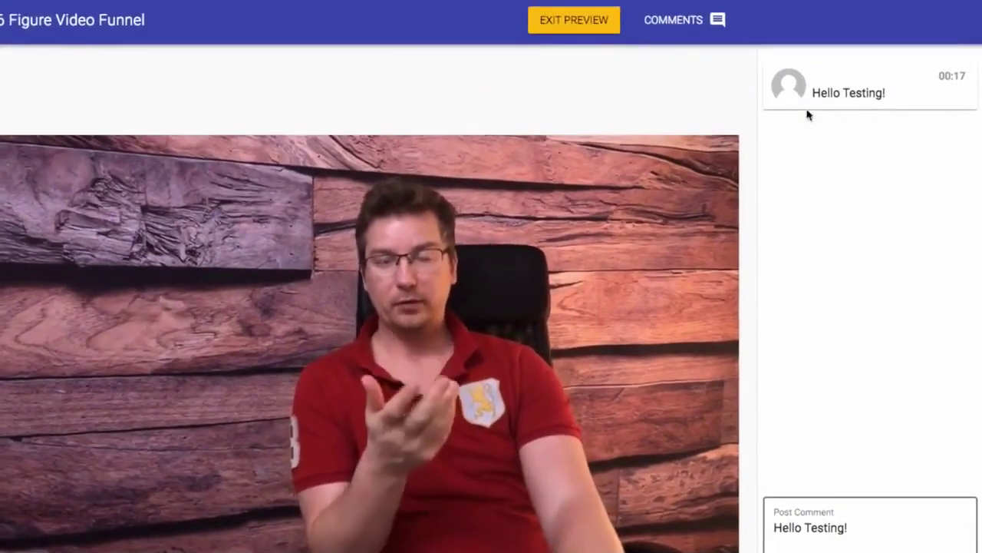
{"action": "left_click", "coordinate": [581, 20]}
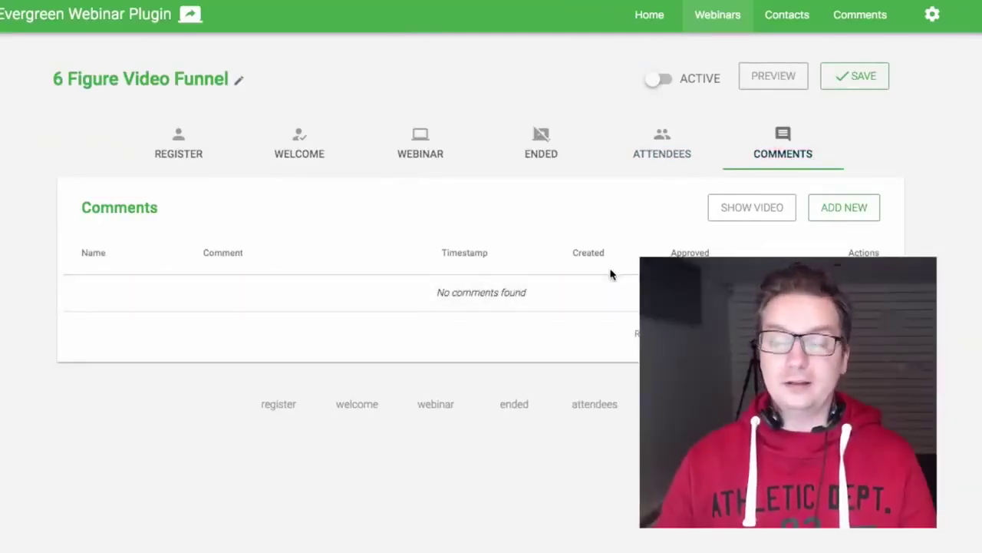
Activate the webinar and copy its Optin Box registration shortcode
{"action": "left_click", "coordinate": [664, 154]}
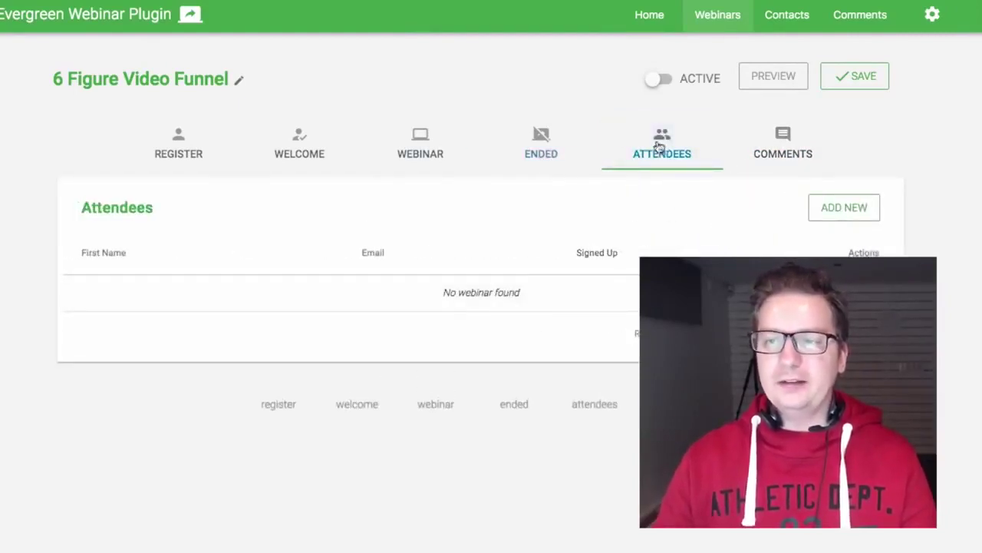
{"action": "left_click", "coordinate": [703, 88]}
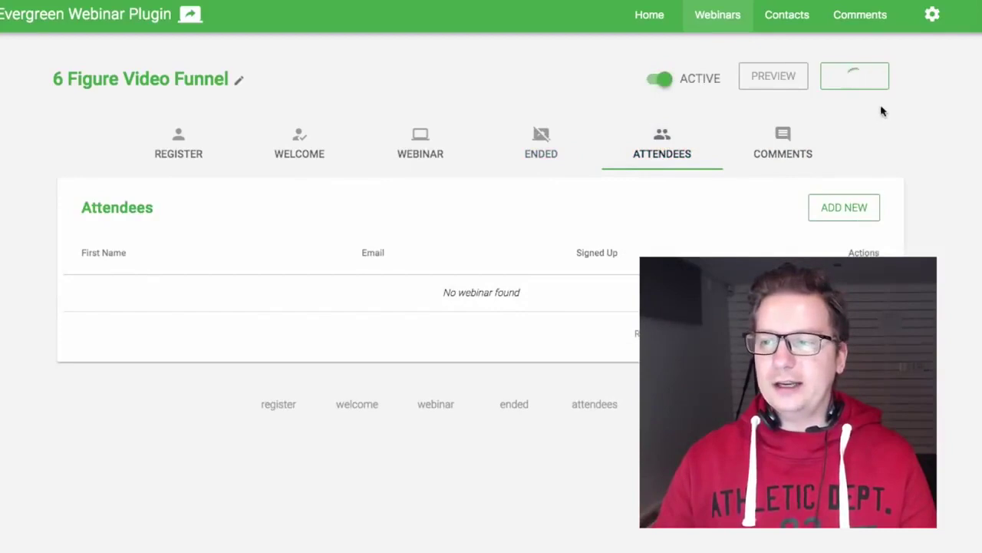
{"action": "left_click", "coordinate": [187, 155]}
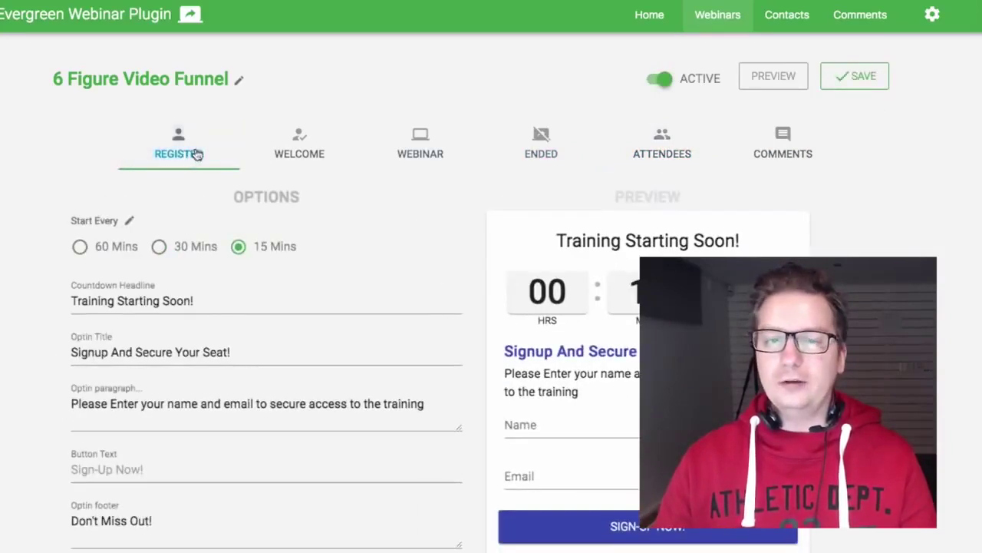
{"action": "scroll", "coordinate": [379, 227], "scroll_direction": "down", "scroll_amount": 5}
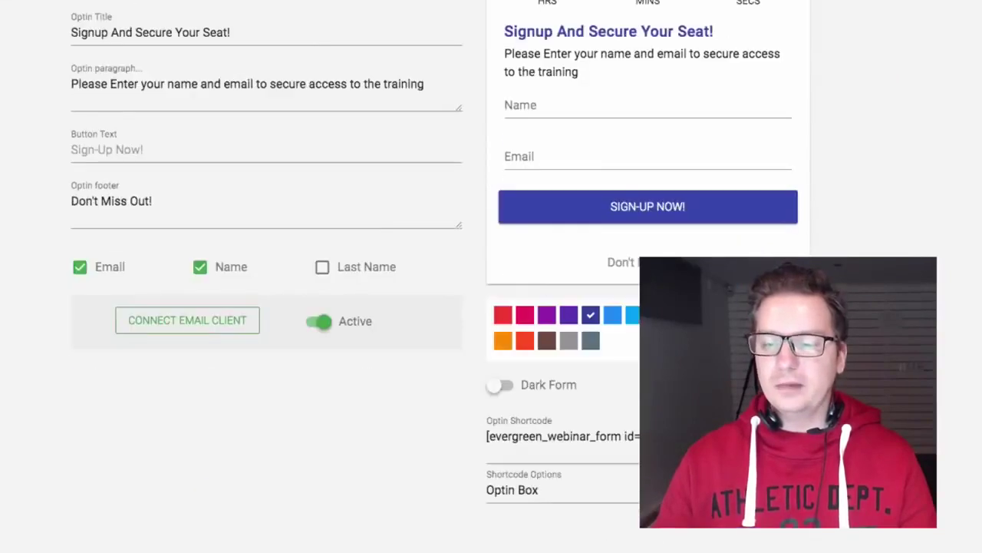
{"action": "left_click", "coordinate": [704, 437]}
{"action": "triple_click", "coordinate": [704, 438]}
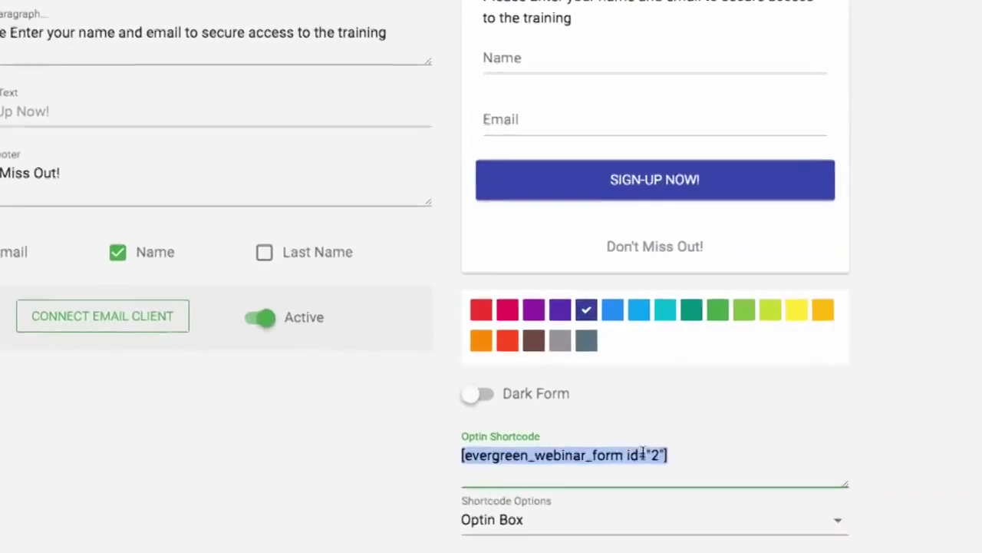
{"action": "right_click", "coordinate": [621, 435]}
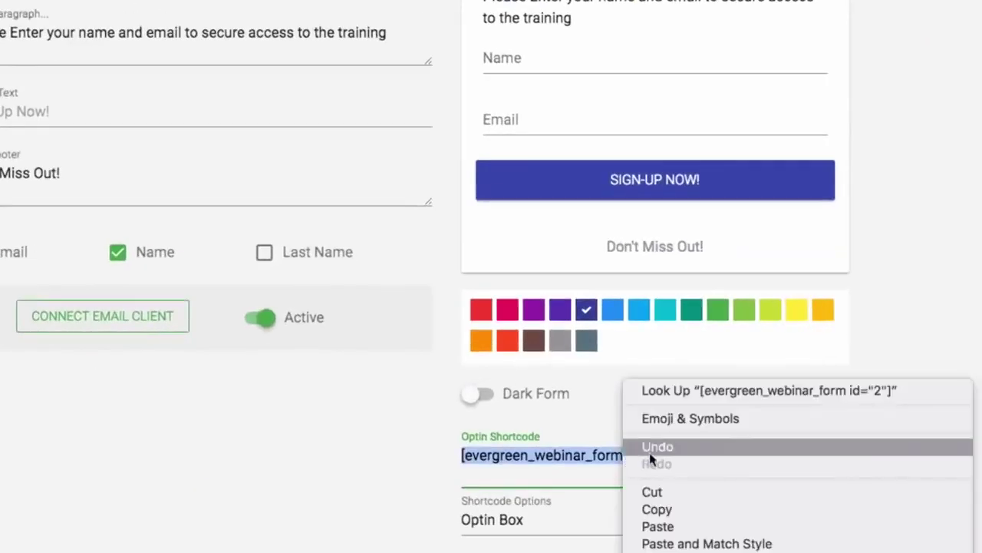
{"action": "left_click", "coordinate": [666, 509]}
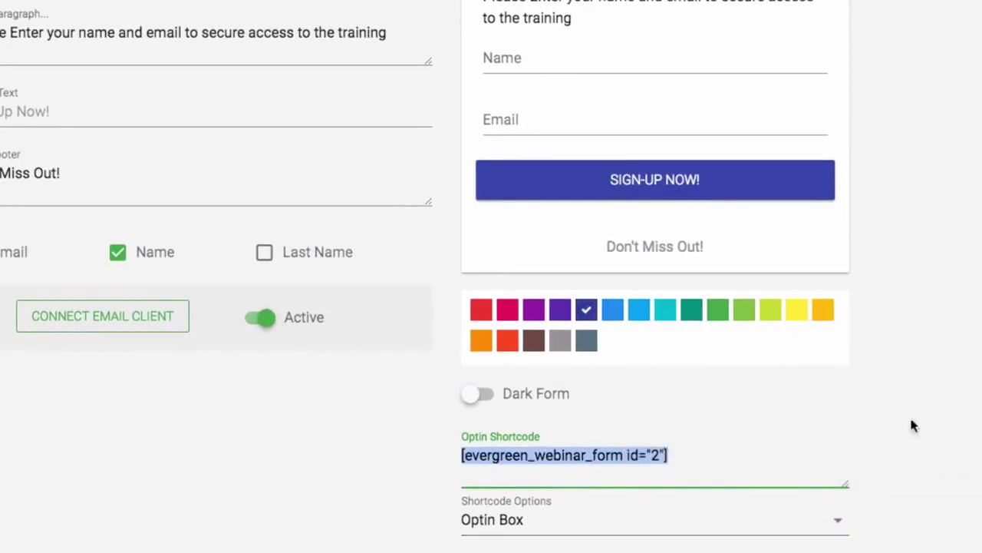
Try the Form only and Countdown only shortcode layouts
{"action": "scroll", "coordinate": [913, 426], "scroll_direction": "up", "scroll_amount": 3}
{"action": "scroll", "coordinate": [938, 408], "scroll_direction": "up", "scroll_amount": 1}
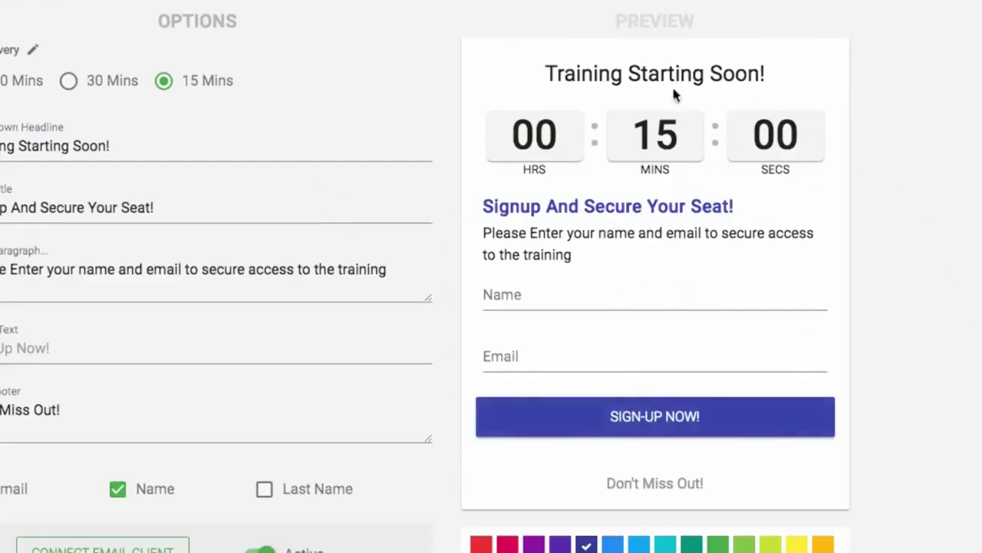
{"action": "scroll", "coordinate": [572, 132], "scroll_direction": "down", "scroll_amount": 4}
{"action": "left_click", "coordinate": [837, 464]}
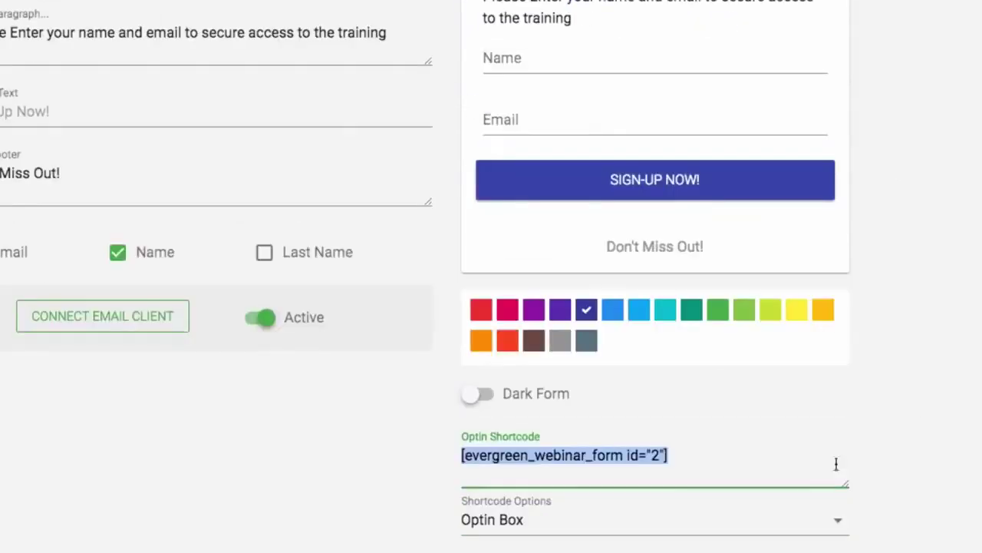
{"action": "left_click", "coordinate": [725, 537]}
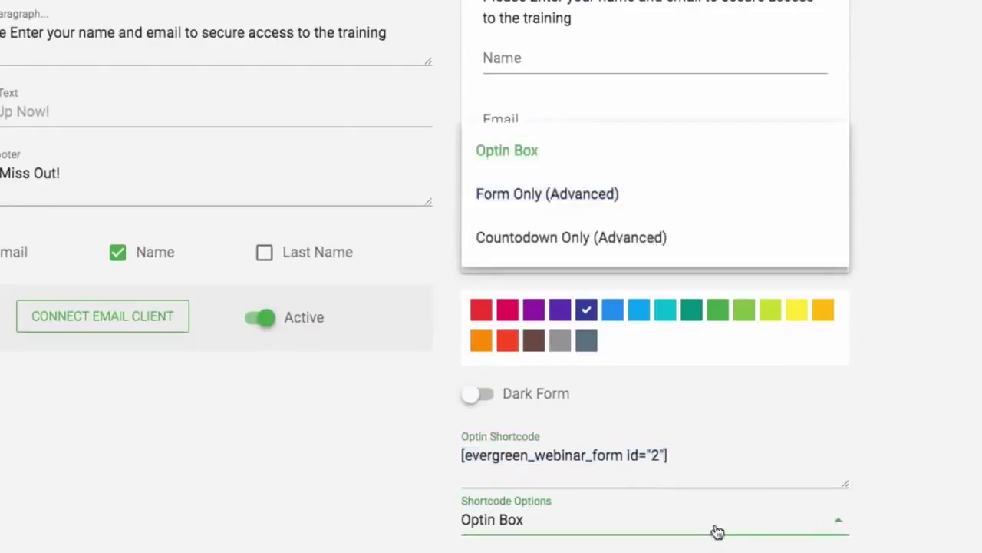
{"action": "left_click", "coordinate": [645, 198]}
{"action": "scroll", "coordinate": [938, 264], "scroll_direction": "up", "scroll_amount": 1}
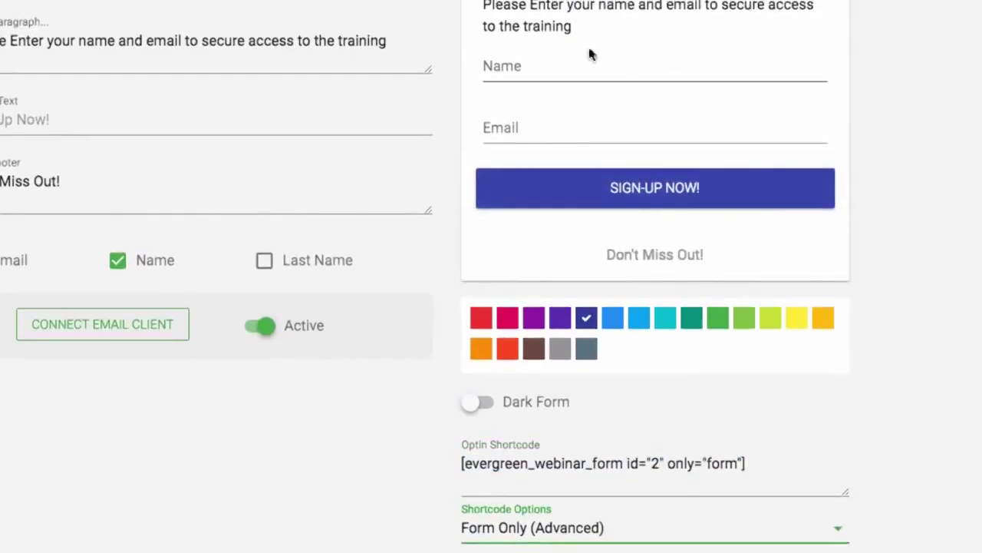
{"action": "left_click", "coordinate": [673, 540]}
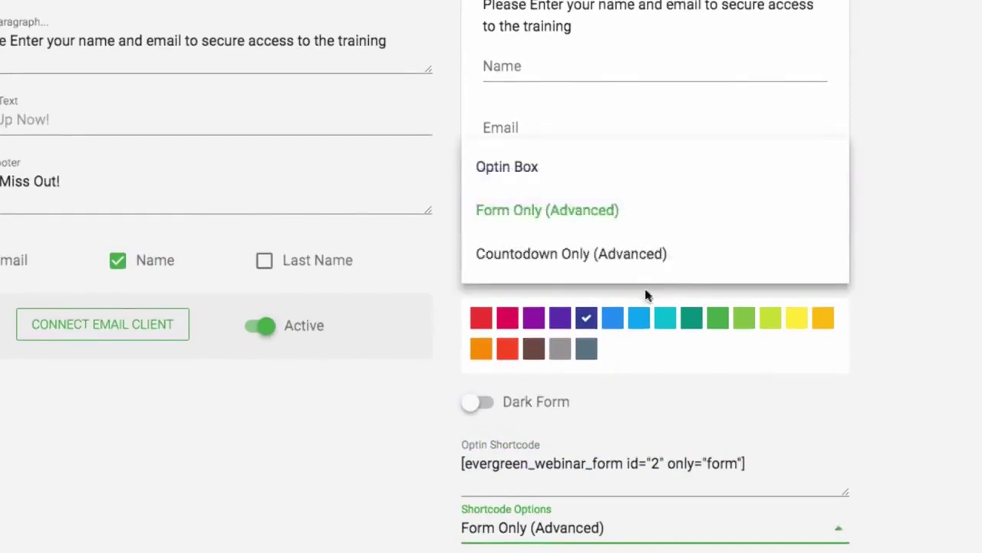
{"action": "left_click", "coordinate": [647, 254]}
Switch the shortcode back to Optin Box, giving [evergreen_webinar_form id="2"], and save
{"action": "scroll", "coordinate": [803, 511], "scroll_direction": "up", "scroll_amount": 5}
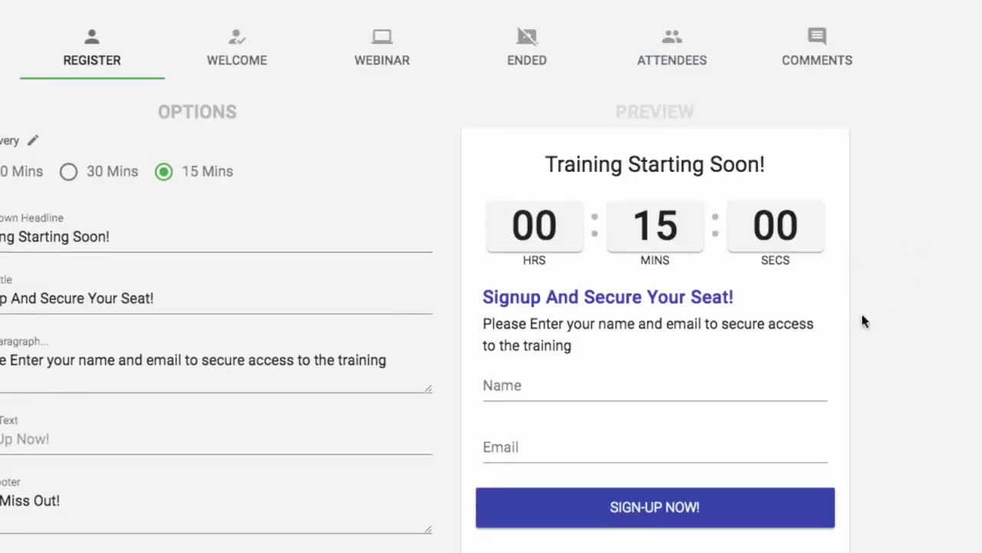
{"action": "scroll", "coordinate": [908, 303], "scroll_direction": "down", "scroll_amount": 5}
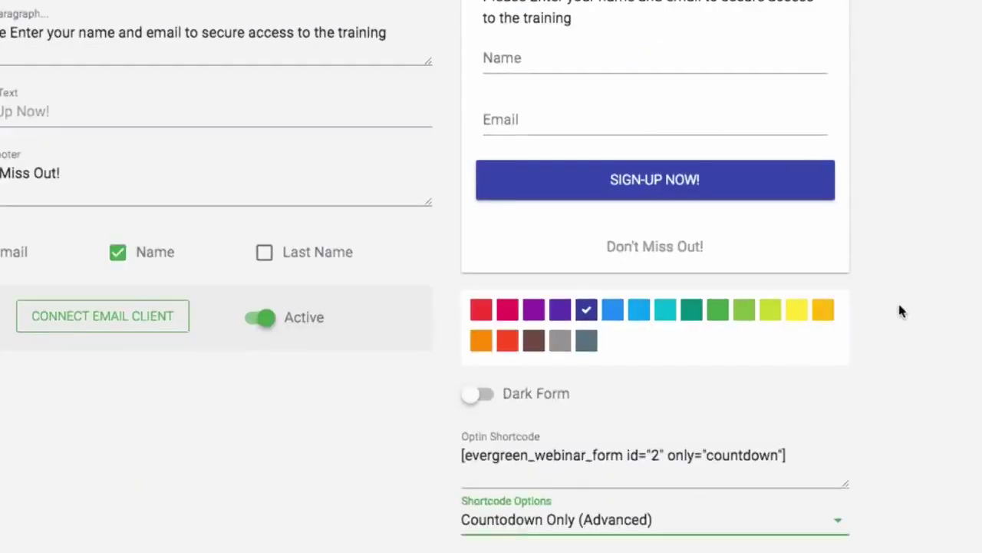
{"action": "left_click", "coordinate": [711, 534]}
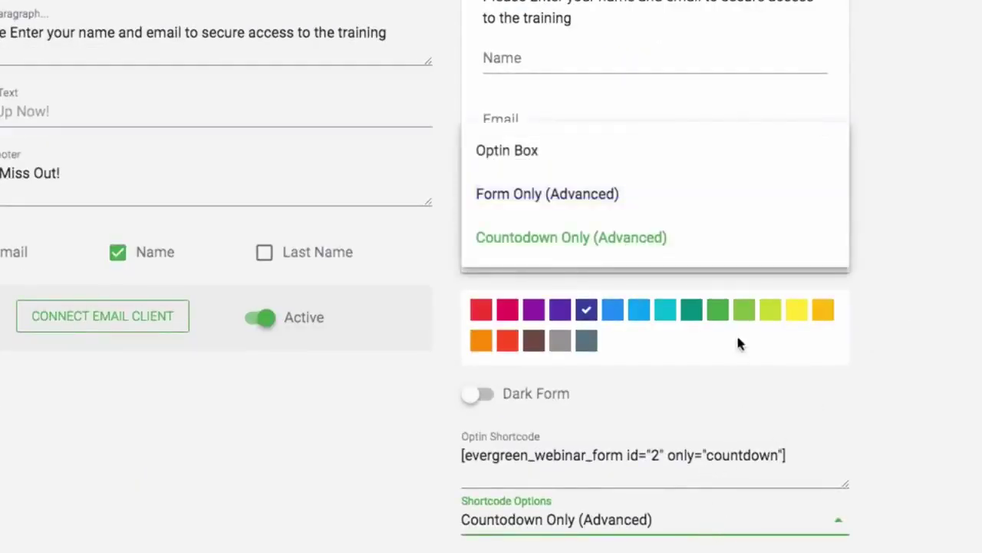
{"action": "double_click", "coordinate": [706, 457]}
{"action": "left_click", "coordinate": [682, 519]}
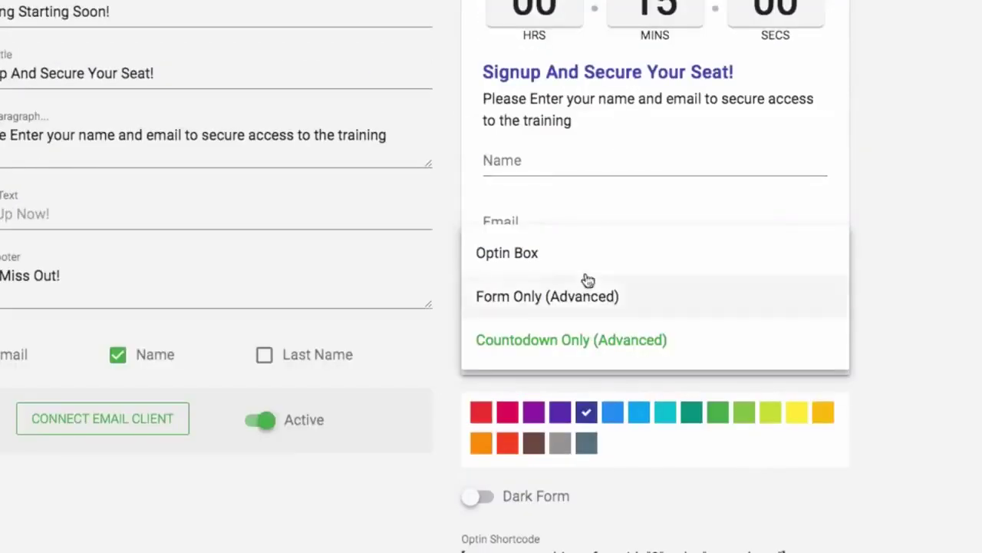
{"action": "left_click", "coordinate": [588, 260]}
{"action": "scroll", "coordinate": [899, 295], "scroll_direction": "down", "scroll_amount": 1}
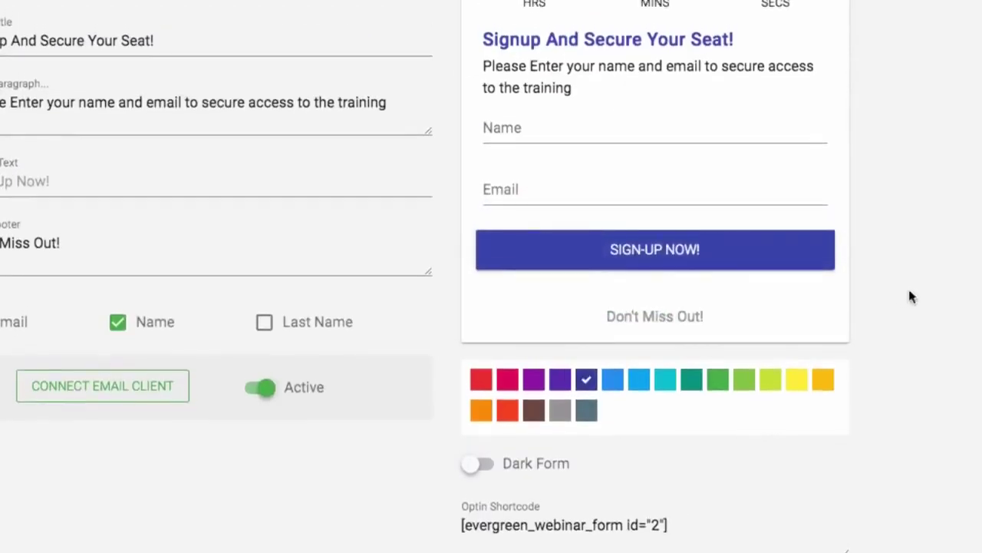
{"action": "scroll", "coordinate": [921, 296], "scroll_direction": "up", "scroll_amount": 5}
{"action": "left_click", "coordinate": [925, 29]}
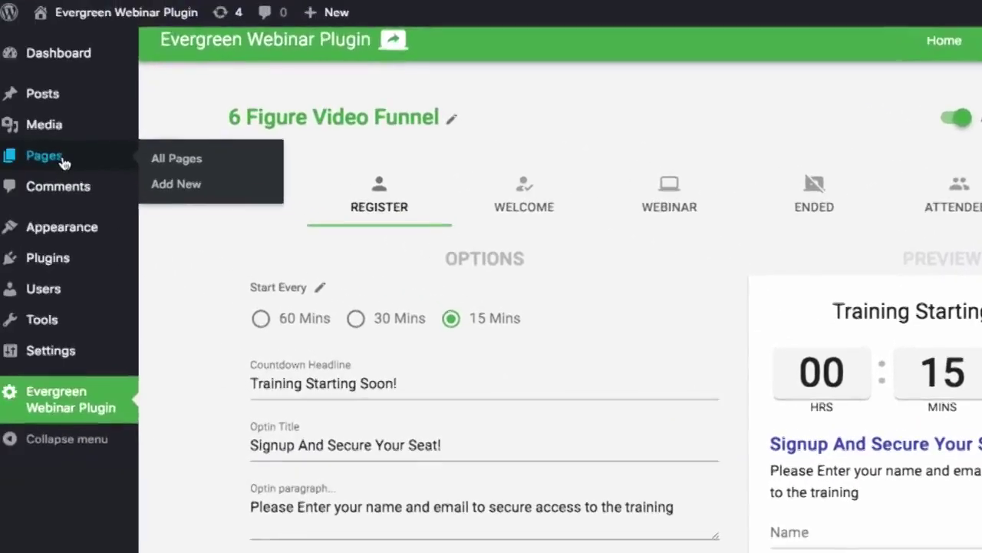
Paste the [evergreen_webinar_form id="2"] shortcode into the Sample Page content
{"action": "left_click", "coordinate": [63, 158]}
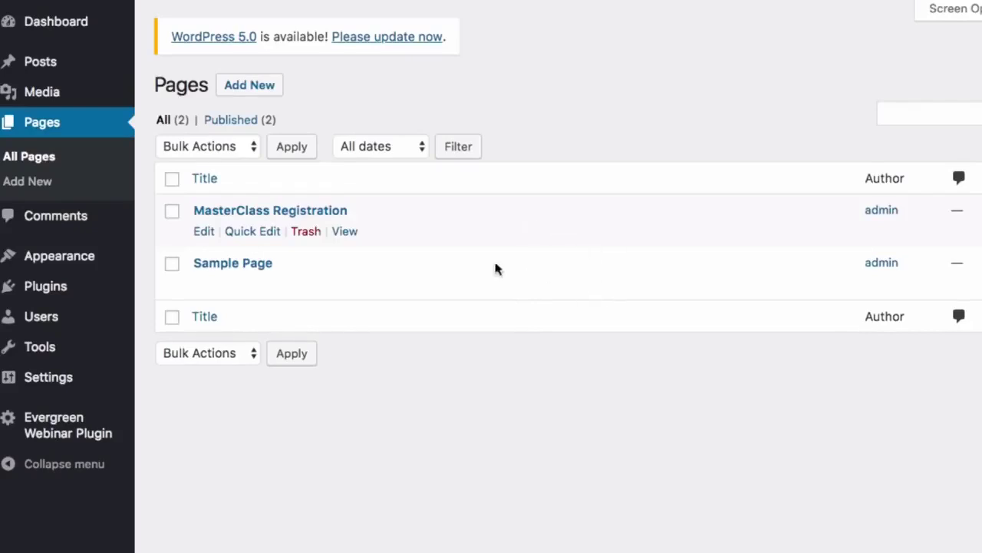
{"action": "left_click", "coordinate": [234, 265]}
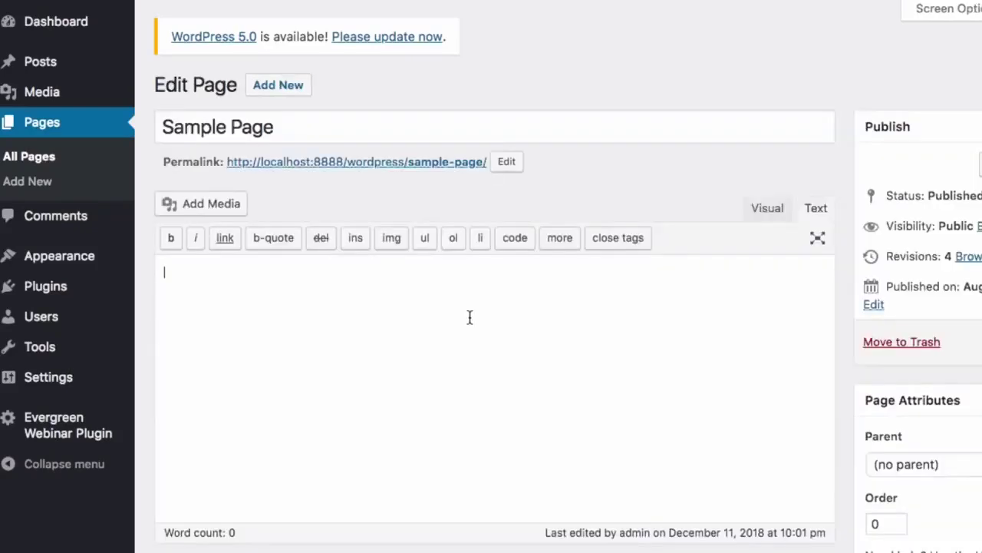
{"action": "left_click", "coordinate": [469, 315]}
{"action": "key", "text": "super+v"}
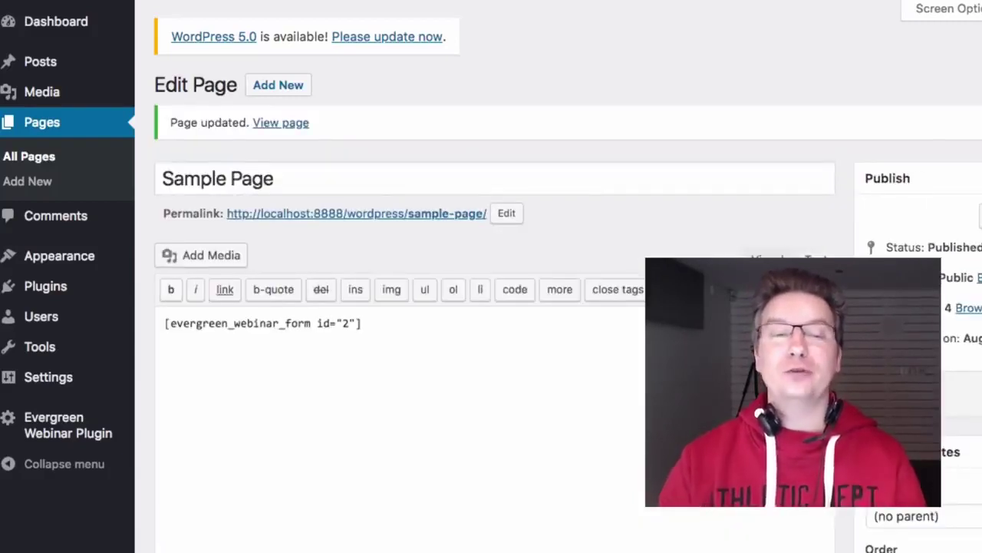
Open the live Sample Page in an incognito window and widen it
{"action": "right_click", "coordinate": [433, 218]}
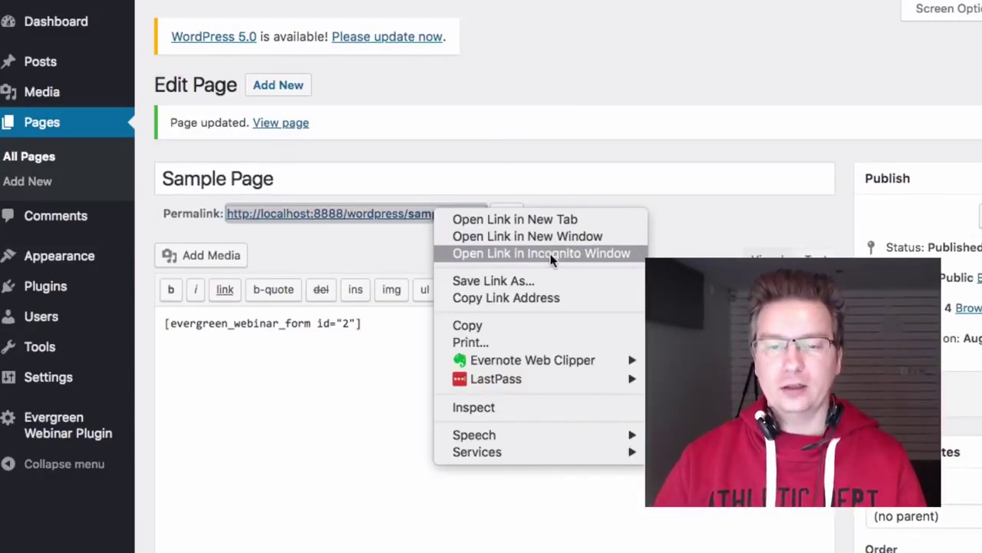
{"action": "left_click", "coordinate": [552, 259]}
{"action": "left_click_drag", "start_coordinate": [601, 250], "coordinate": [339, 250]}
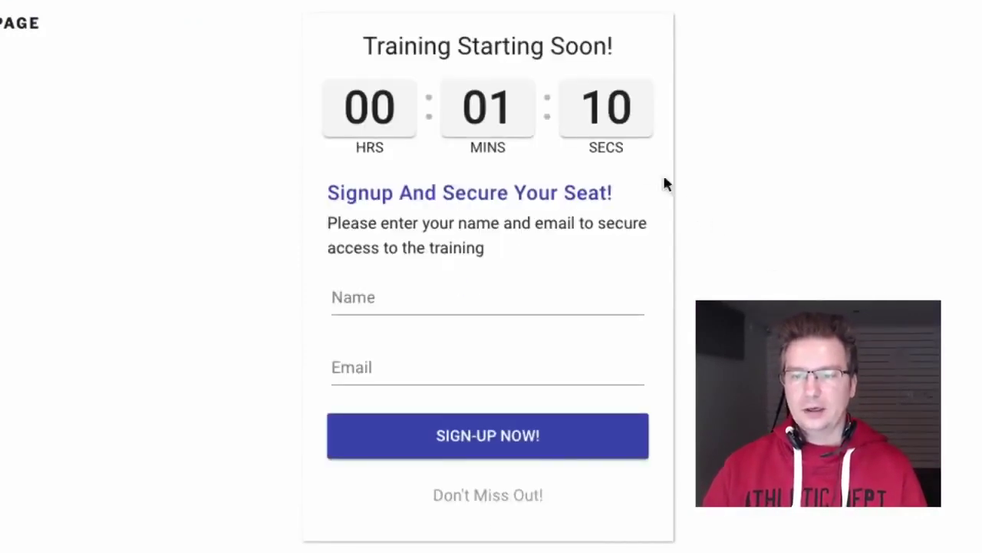
Fill in a test name and e-mail in the signup form and submit it
{"action": "left_click", "coordinate": [522, 301]}
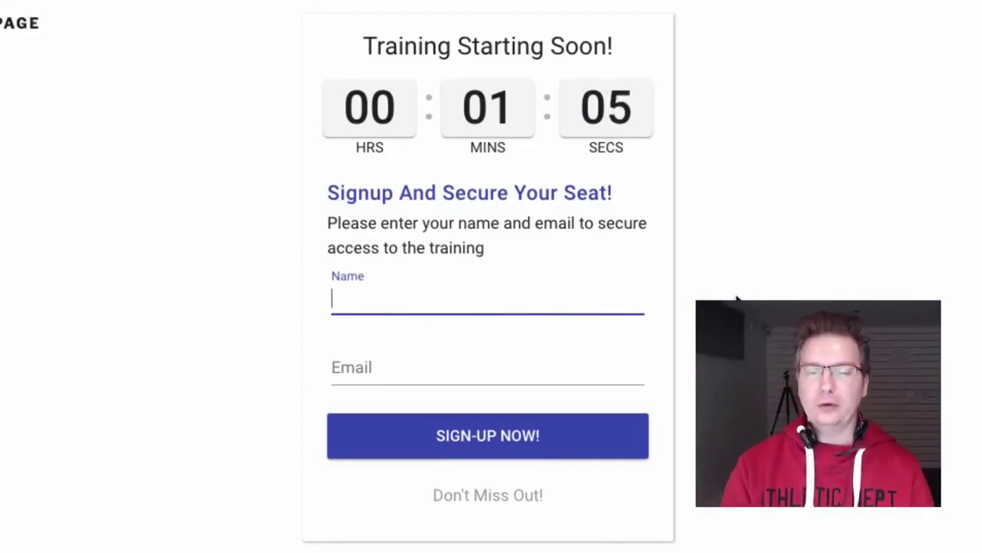
{"action": "type", "text": "Matthew"}
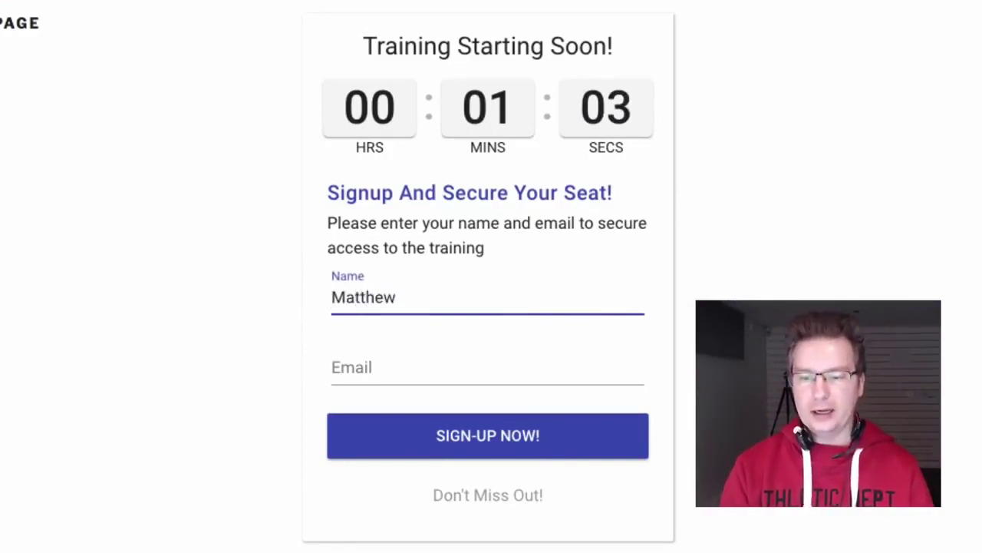
{"action": "key", "text": "Tab"}
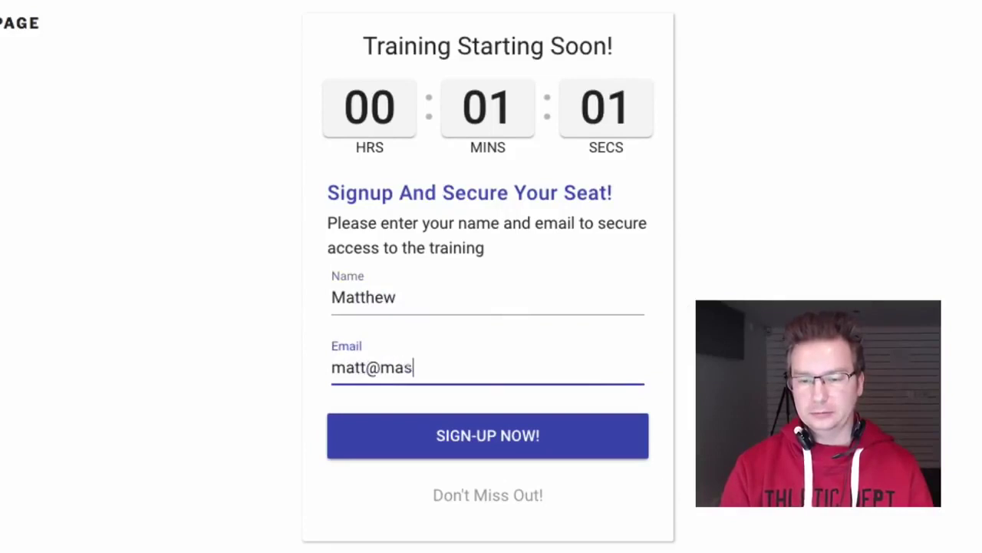
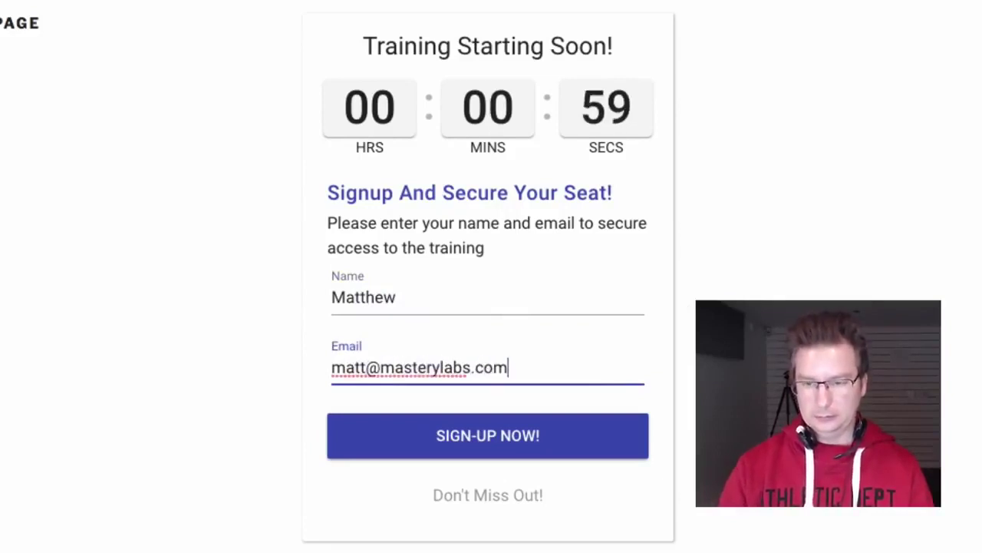
{"action": "left_click", "coordinate": [572, 453]}
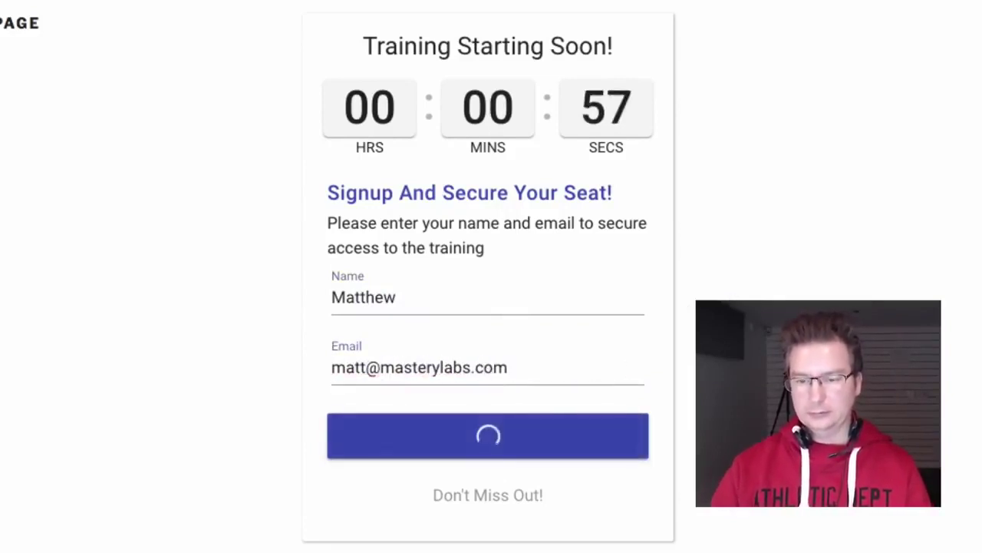